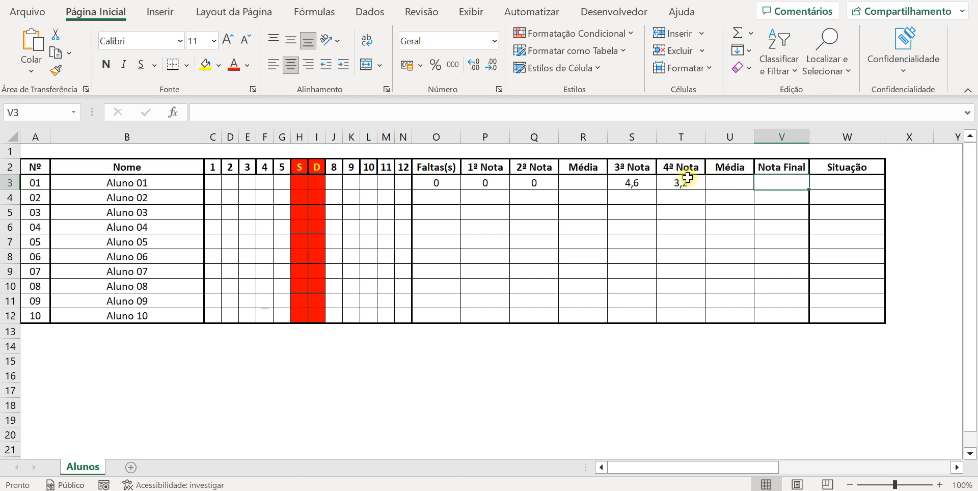
Step: Clear Aluno 01's values for absences, first-semester grades and average, 3ª Nota and 4ª Nota (O3 to T3)
click(682, 182)
key(Delete)
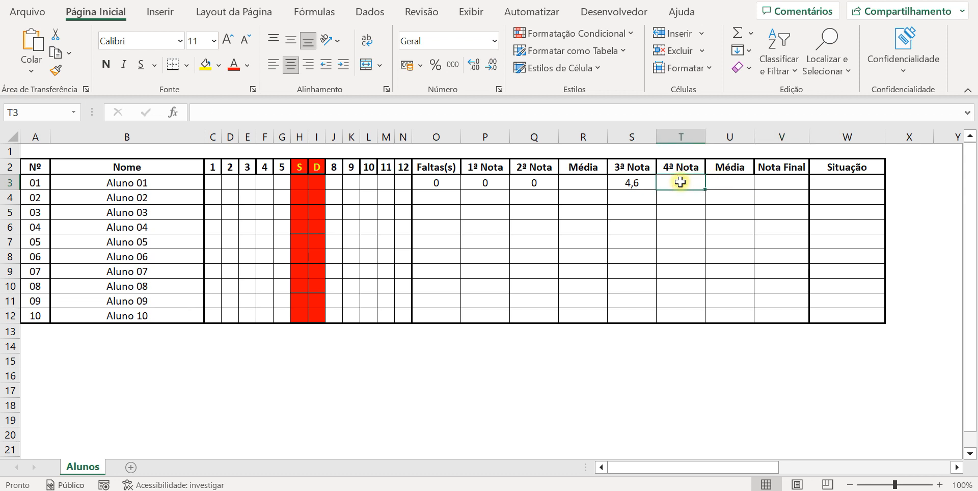
click(627, 181)
key(Delete)
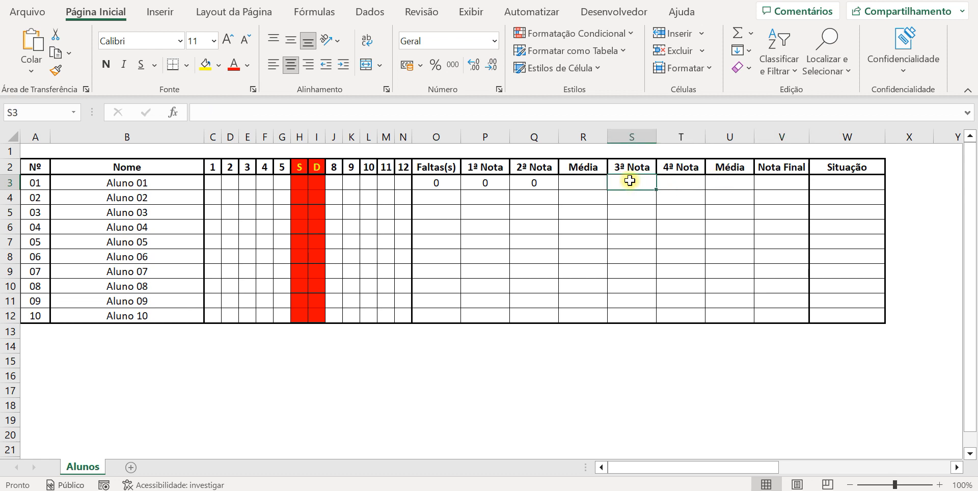
drag(417, 183, 561, 183)
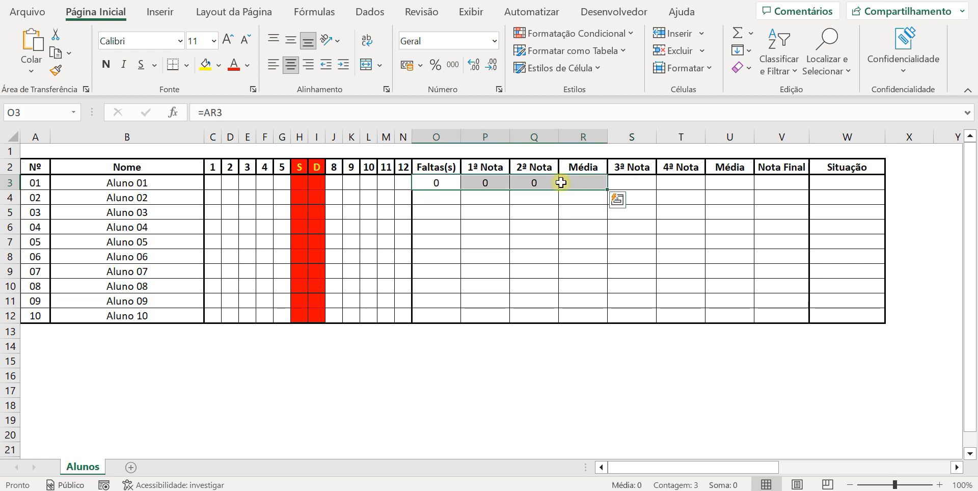
key(Delete)
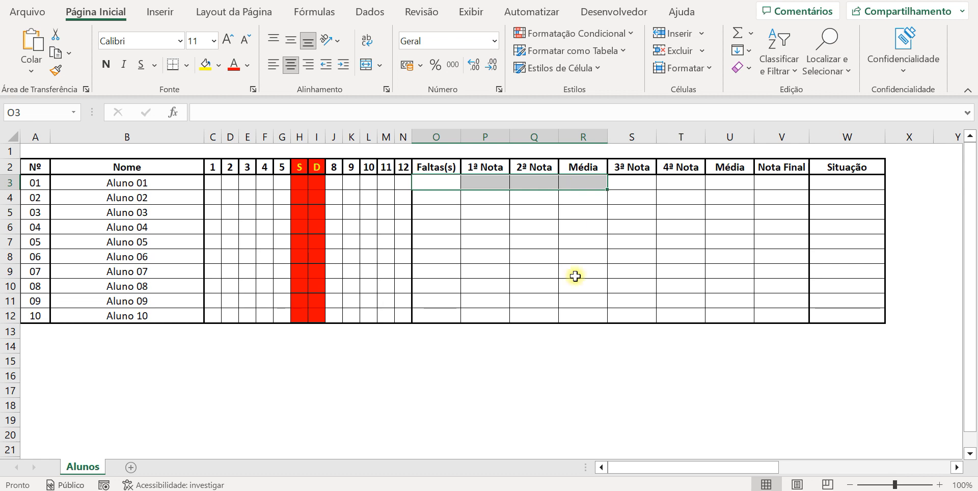
Step: Enter the function names E in O15, OU in Q15 and SE in R15 below the table
click(455, 365)
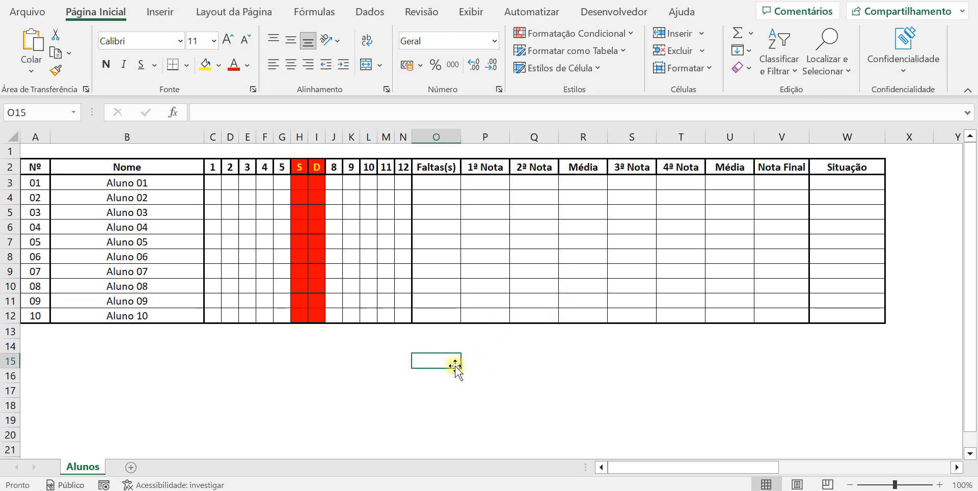
text(E)
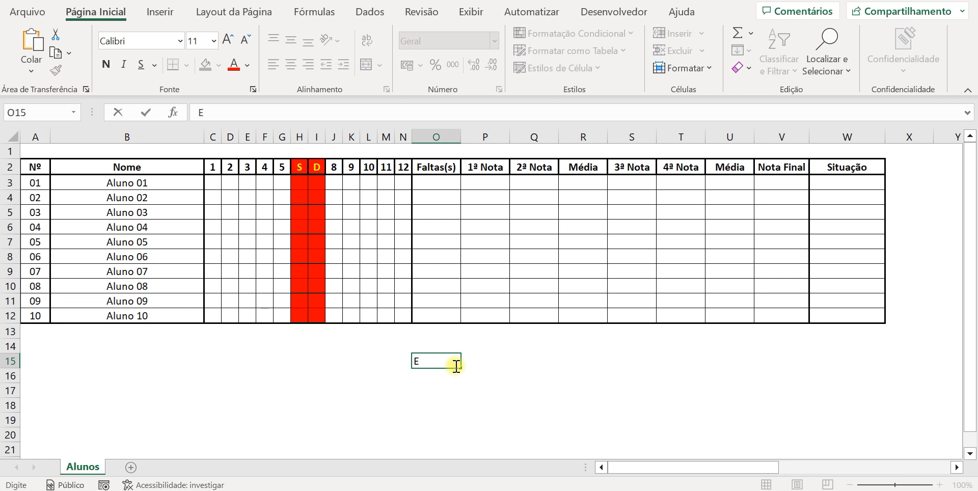
key(Tab)
key(Tab)
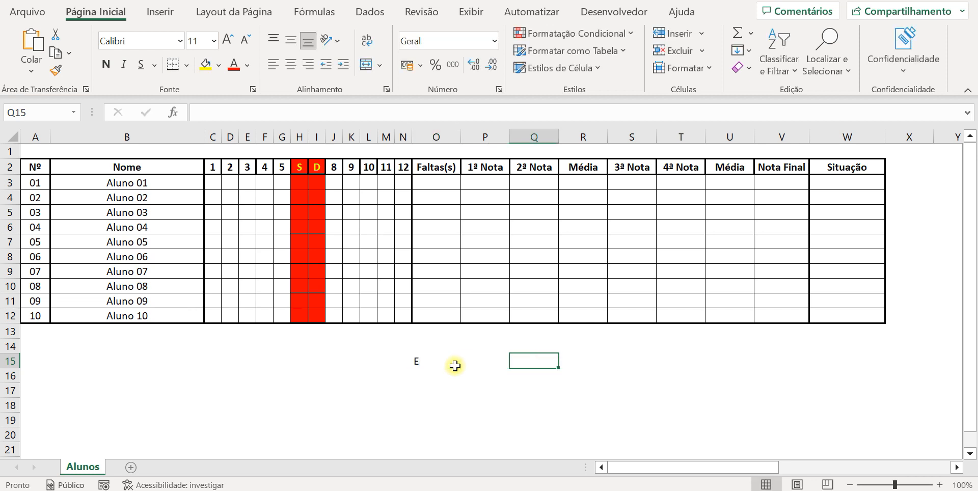
text(OU)
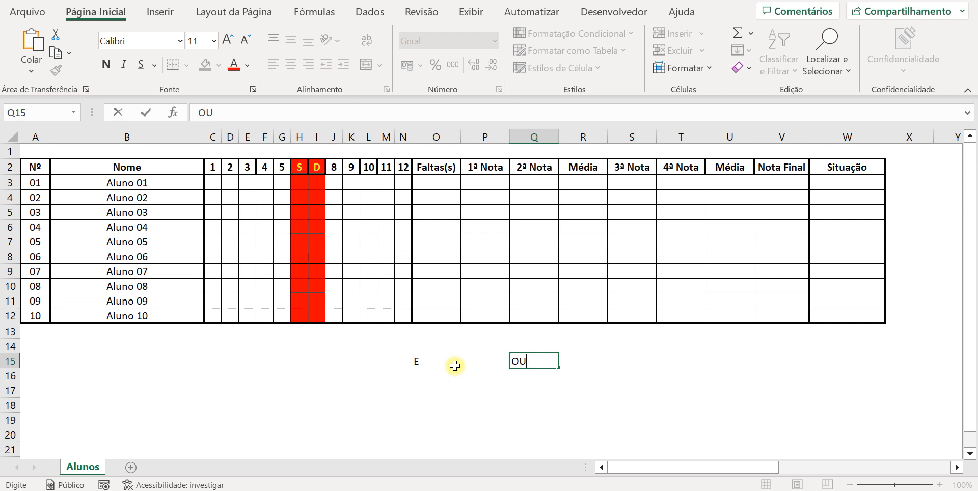
key(Tab)
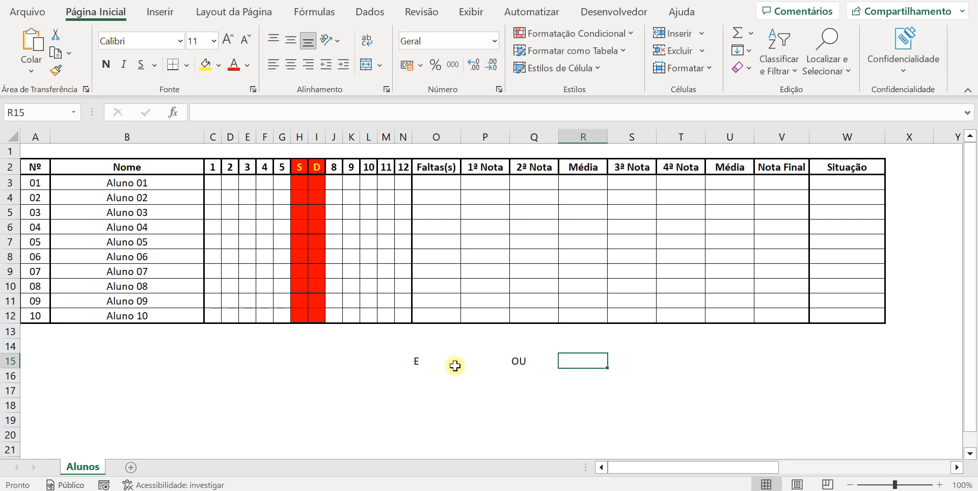
text(SE)
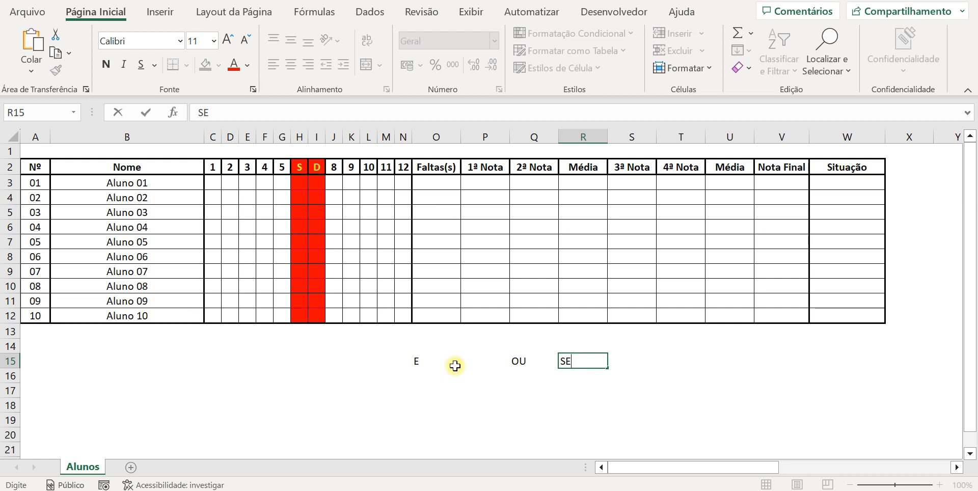
Step: Enter the English equivalents AND in O16, OR in Q16 and IF in R16 under the Portuguese function names
click(416, 379)
text(AND)
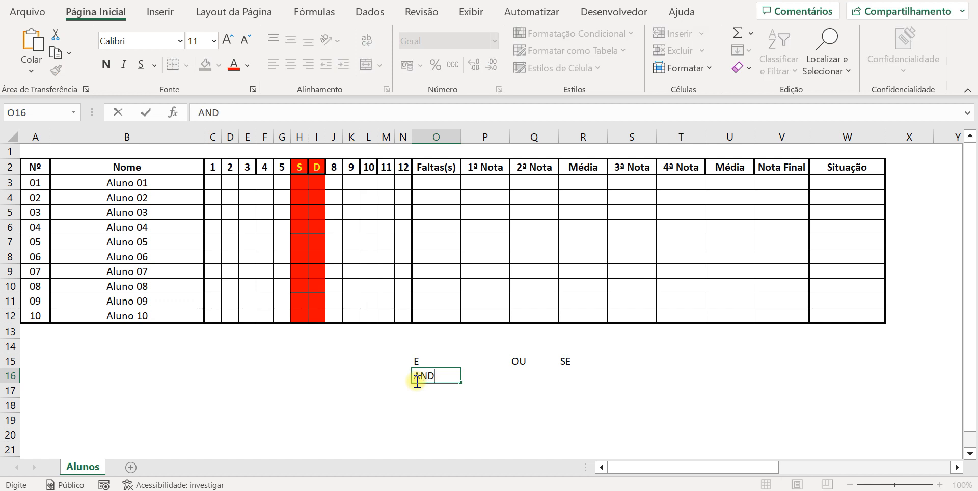
key(Tab)
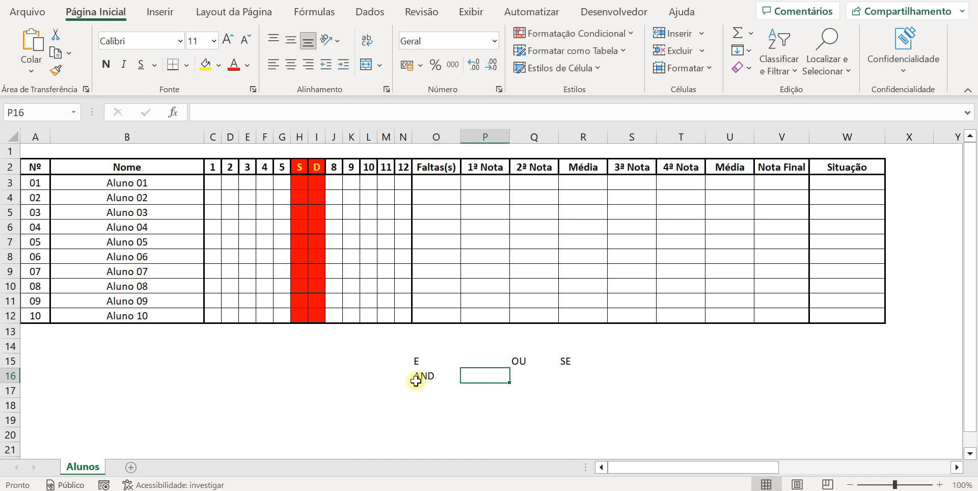
key(Tab)
text(OU)
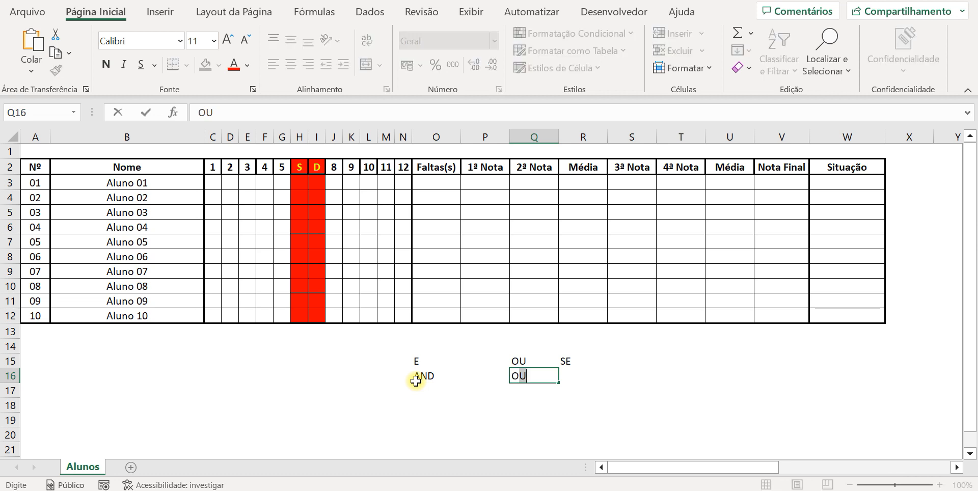
text(R)
key(Tab)
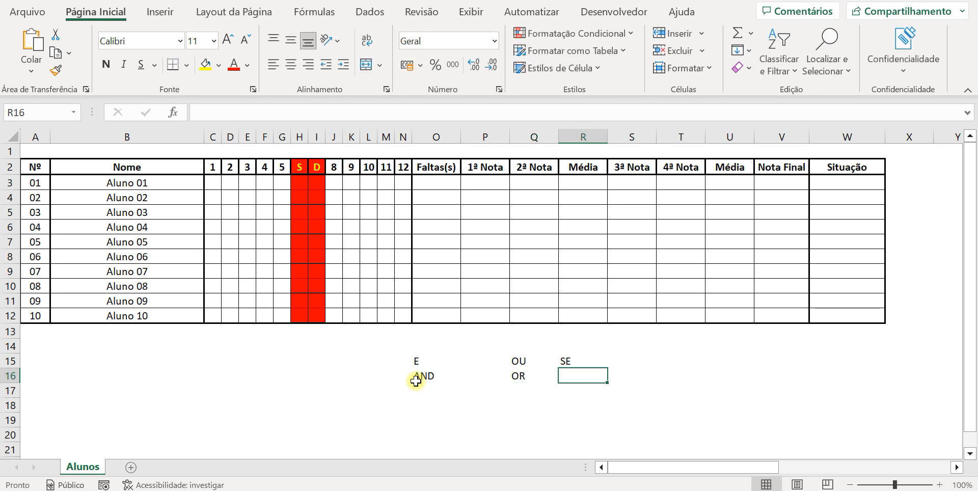
text(IF)
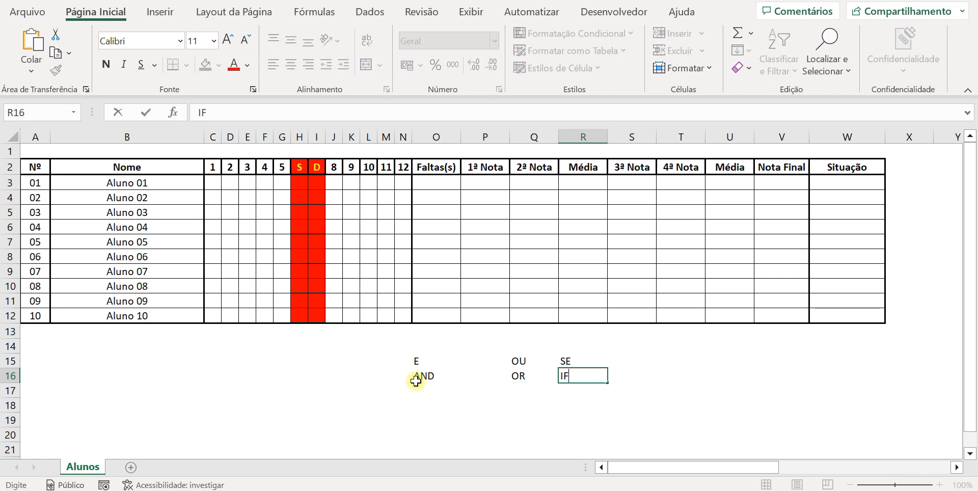
click(445, 432)
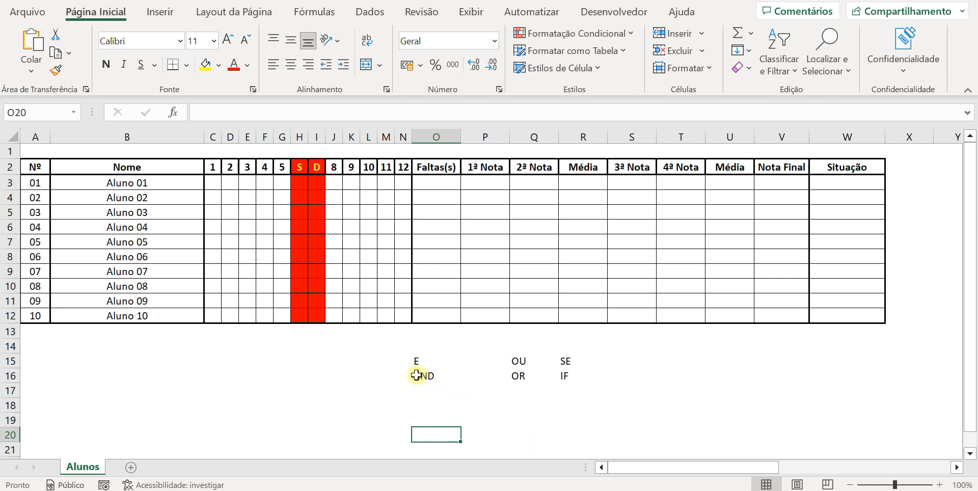
Step: Delete the Portuguese and English function names written below the table in rows 15 and 16
drag(422, 376, 579, 393)
key(Delete)
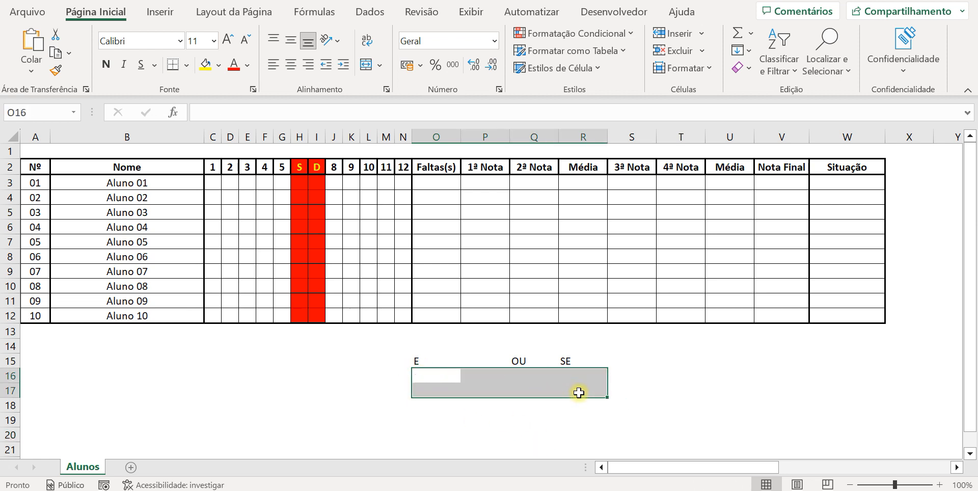
drag(421, 356, 587, 370)
key(Delete)
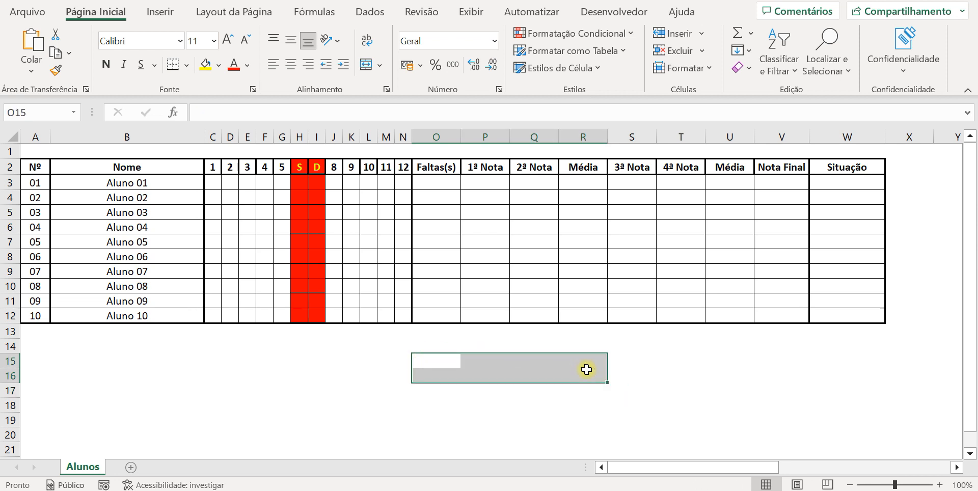
click(398, 389)
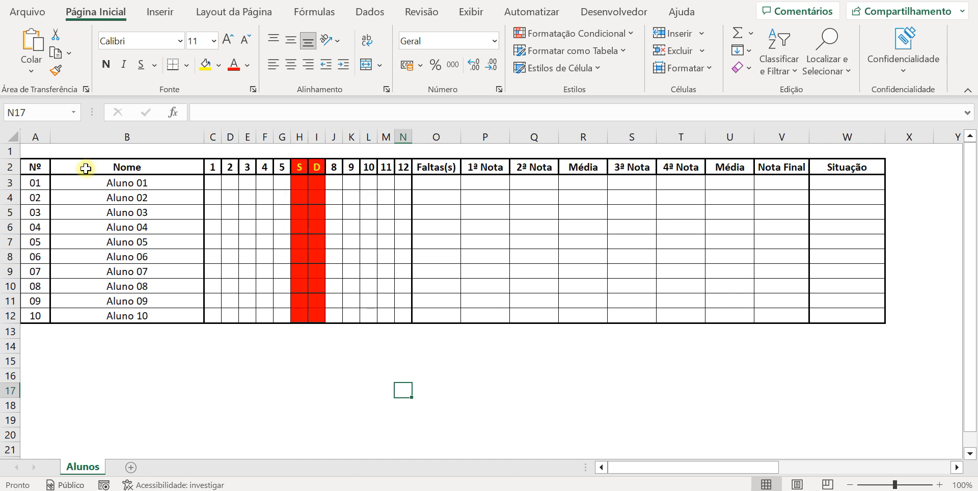
Step: Increase the height of row 1 above the table header
drag(9, 159, 8, 187)
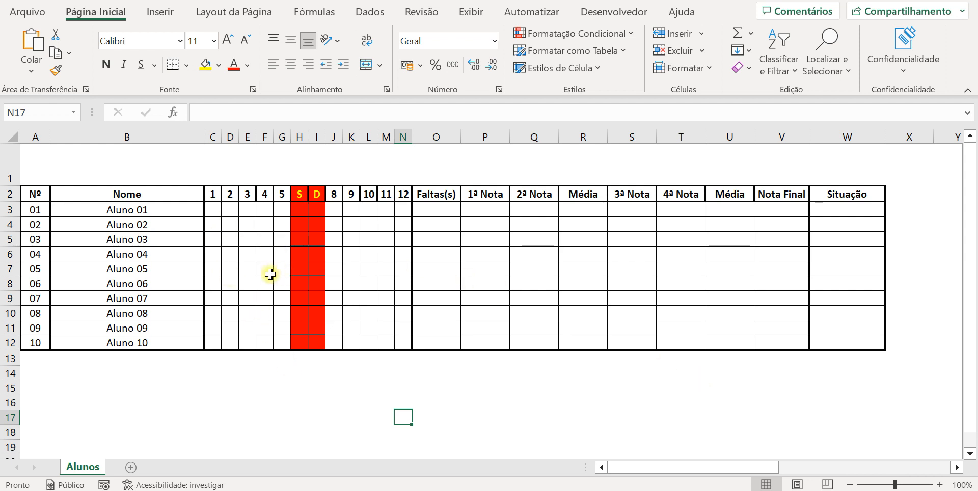
Step: Start a legend below the table with the title "Legenda" in B15 and "P=Presente" in B16
click(62, 389)
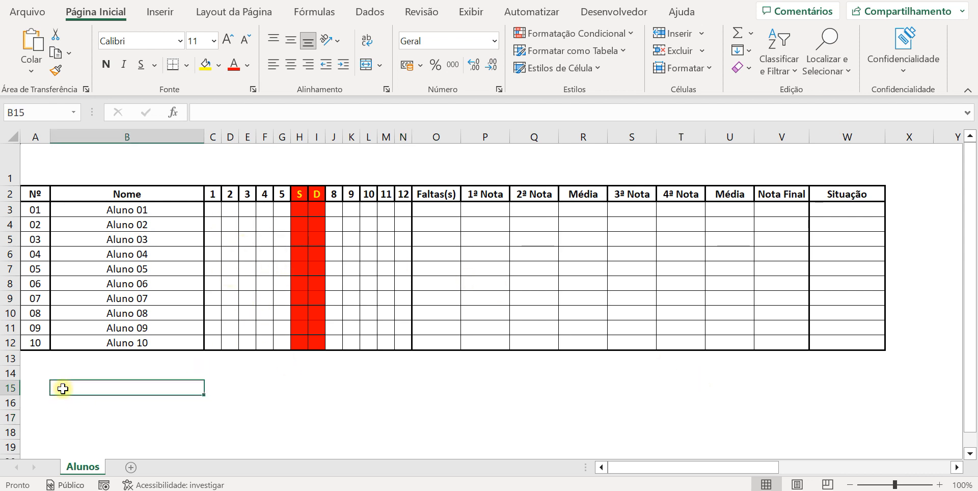
text(Le)
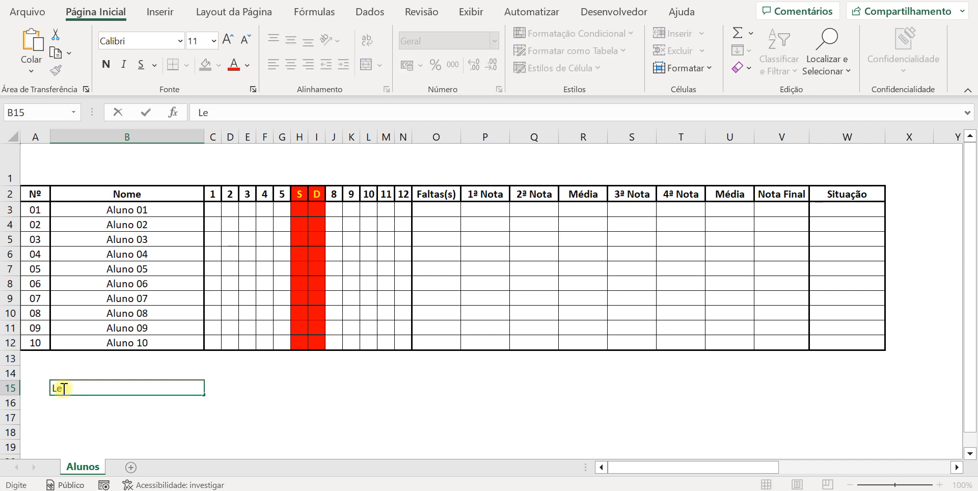
text(genda)
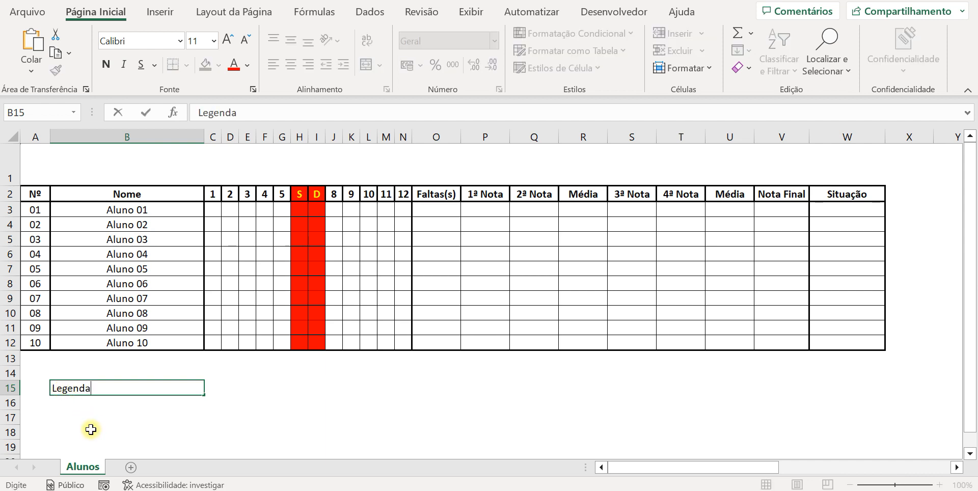
click(64, 405)
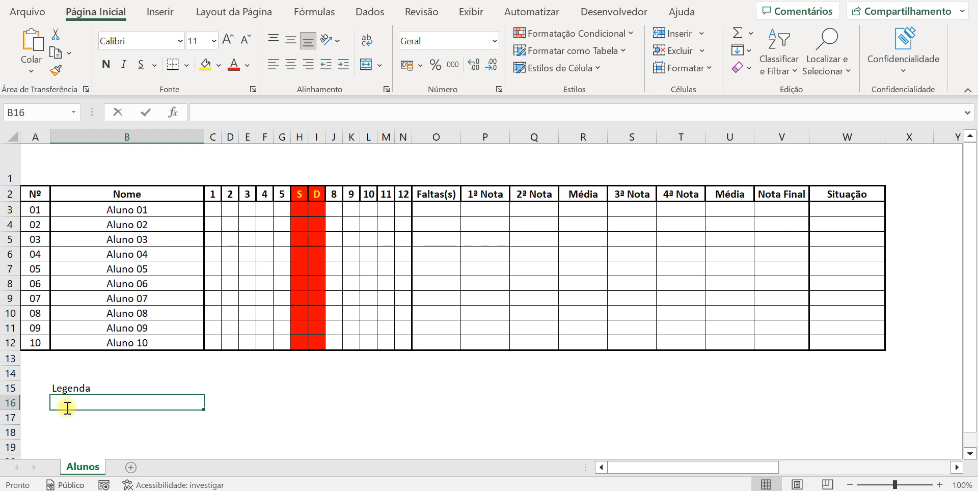
text(P=)
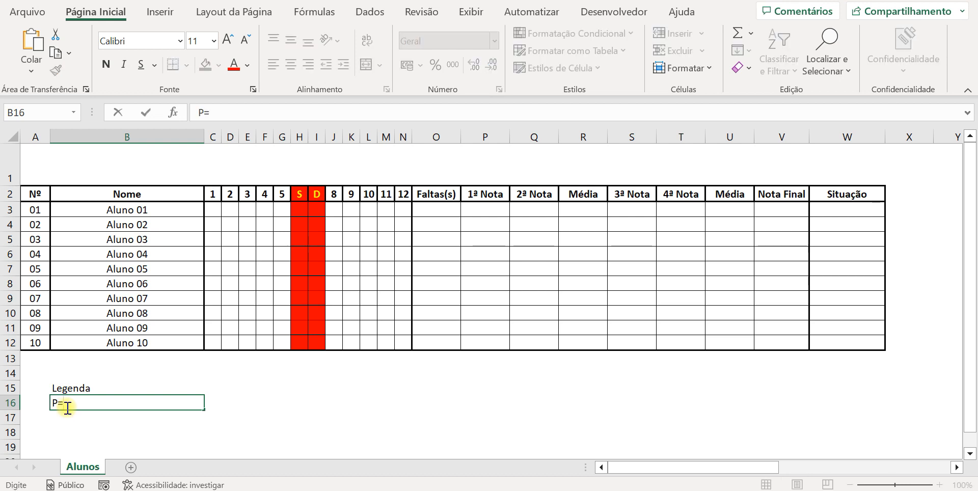
text(Presente)
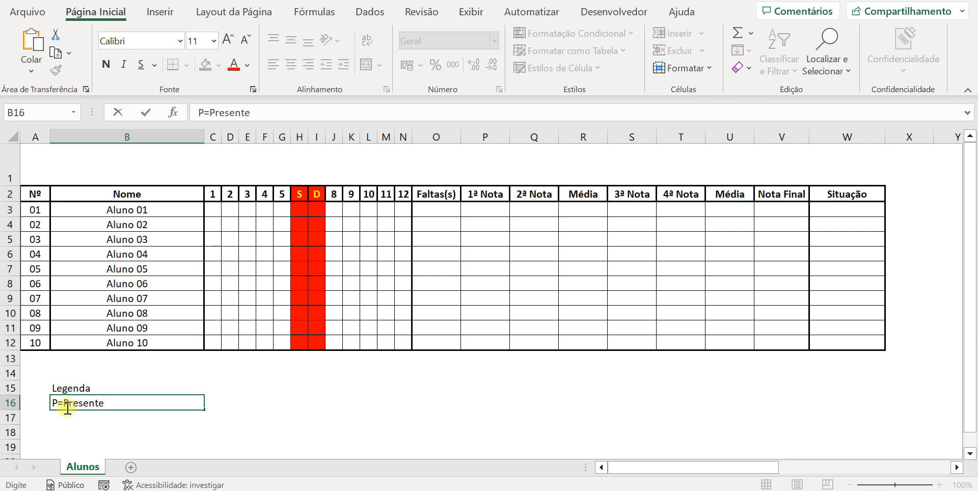
key(BackSpace)
text(e)
key(Return)
Step: Add the legend entry "F=Ausente (falta)" in B17
text(F)
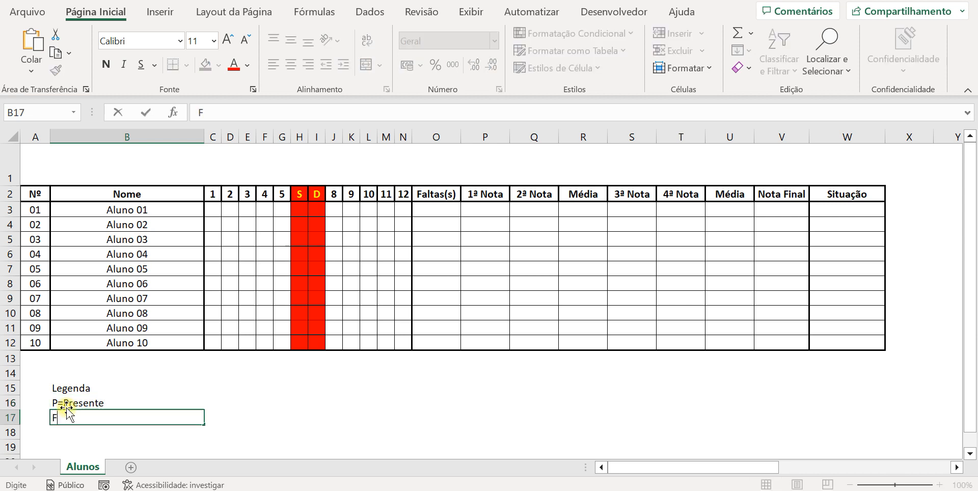
text(=Ausente)
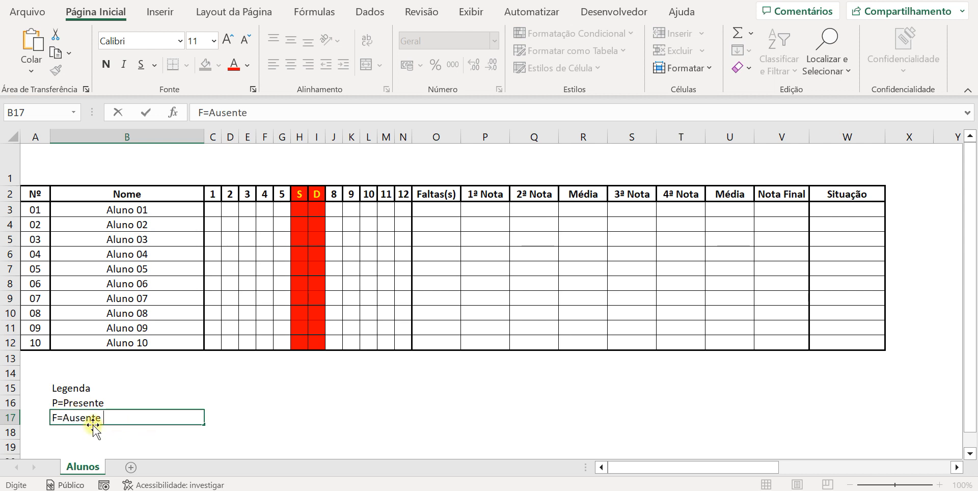
text( (falta))
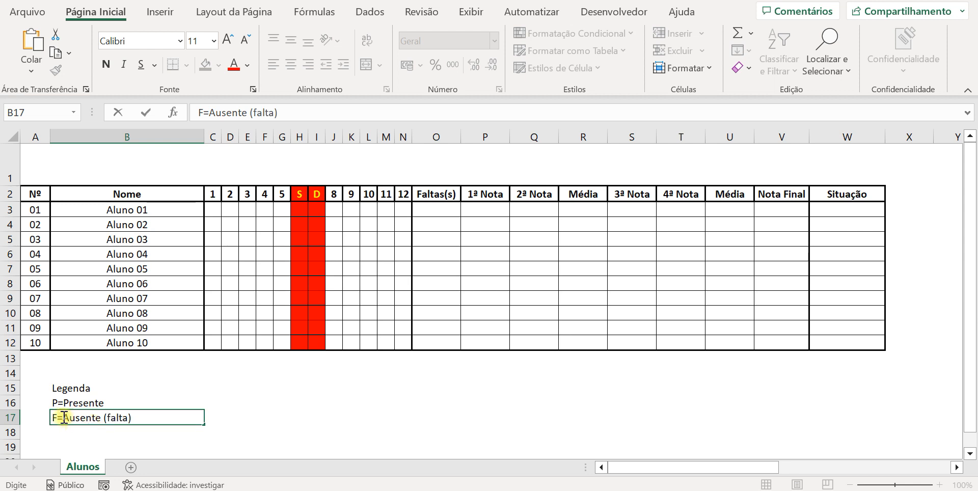
key(ctrl+Return)
Step: Apply all borders to the legend range A15:B17
drag(49, 391, 144, 420)
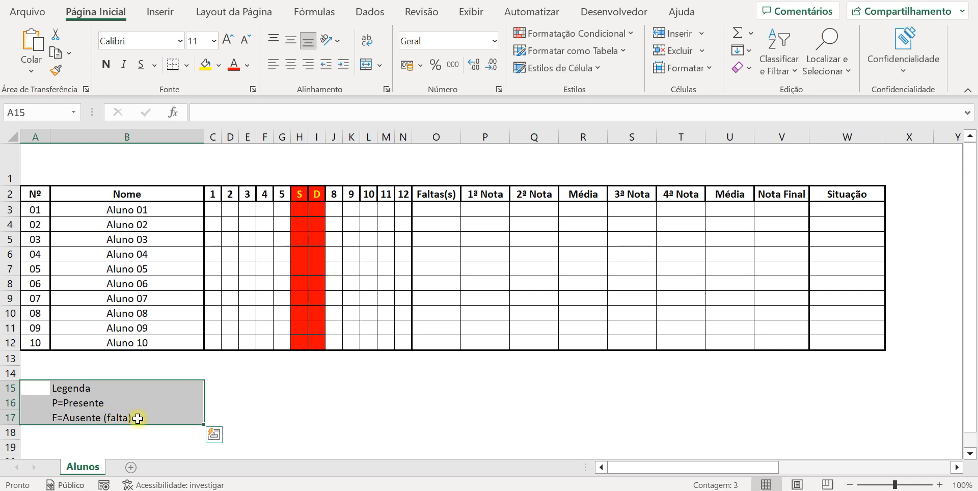
click(186, 65)
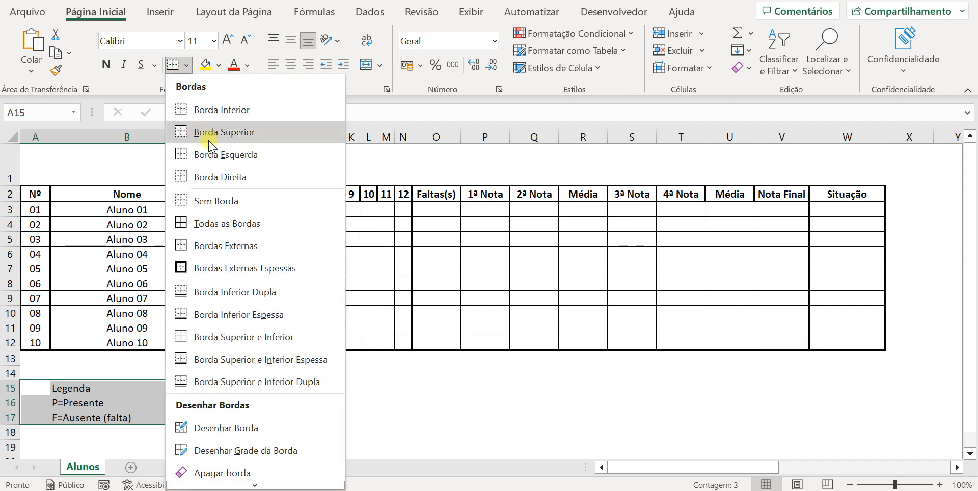
click(185, 223)
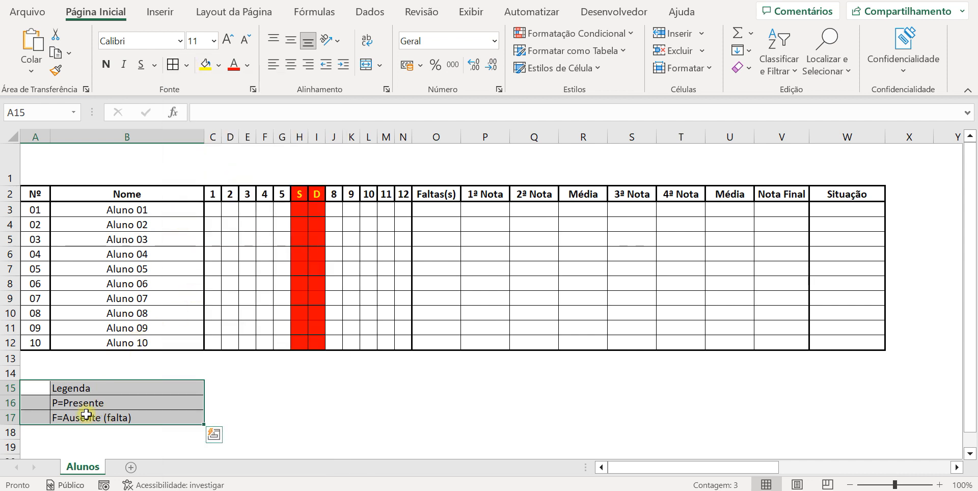
Step: Remove the borders from the empty cells A15:A17 beside the legend
drag(35, 388, 37, 418)
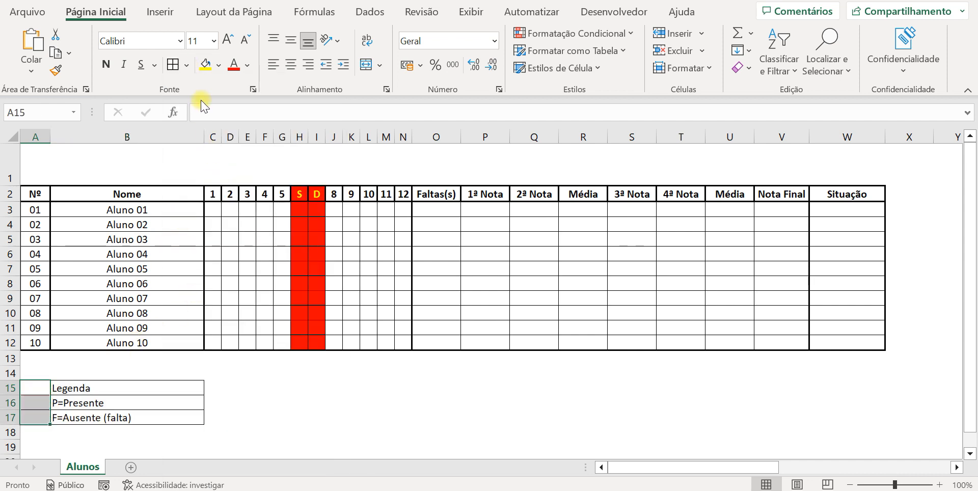
click(186, 65)
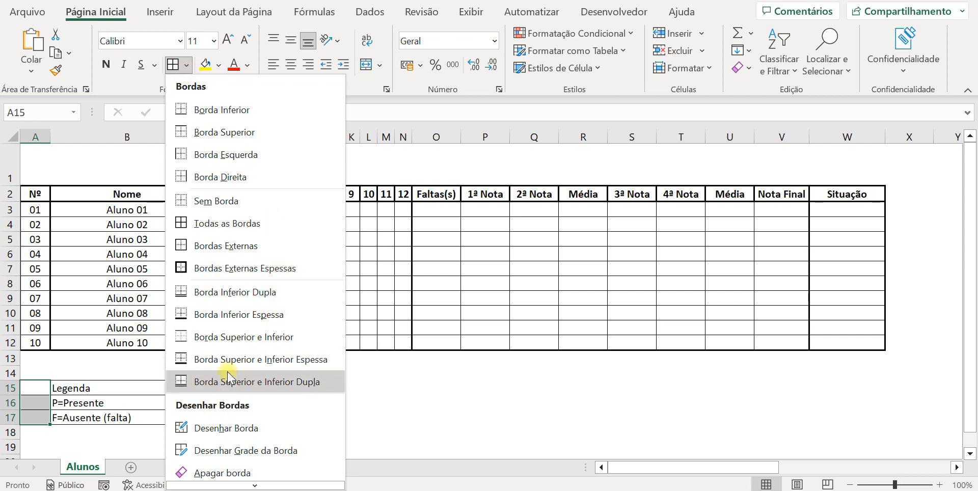
click(206, 202)
click(124, 448)
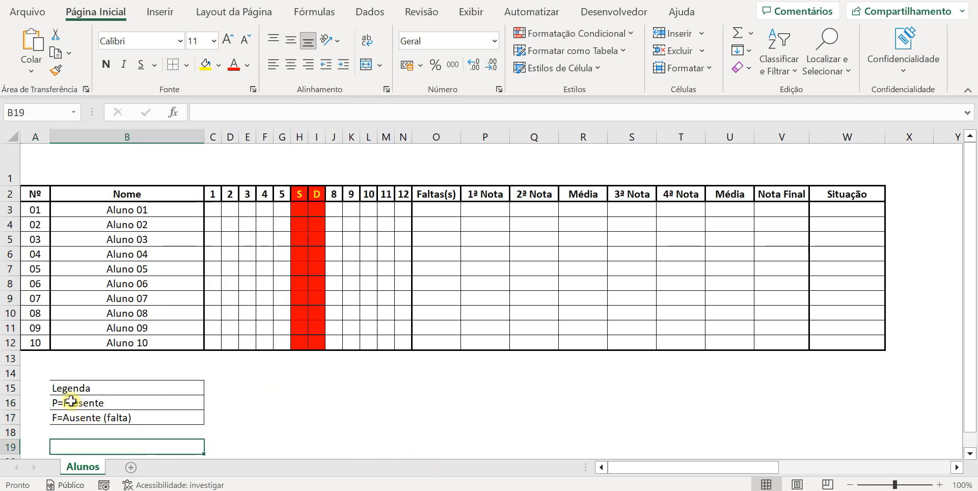
Step: Apply all borders to the legend cells B15:B17
drag(60, 388, 76, 417)
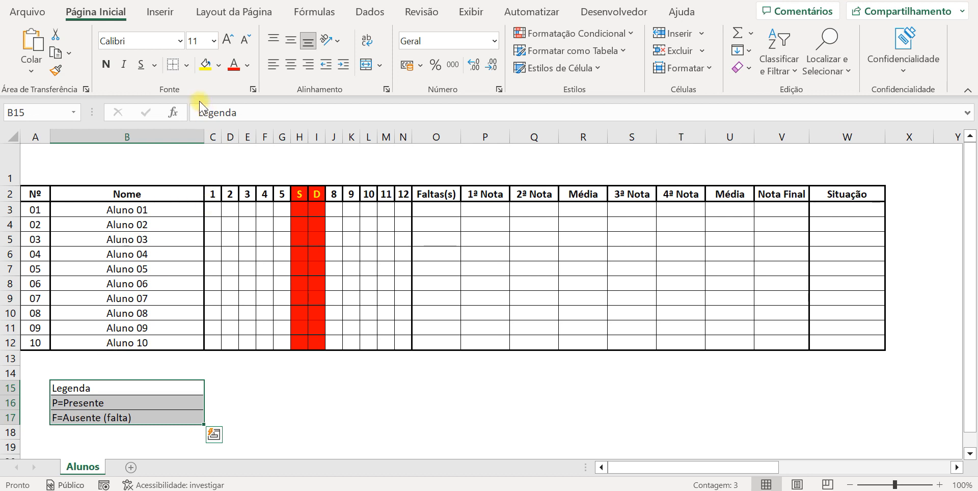
click(187, 67)
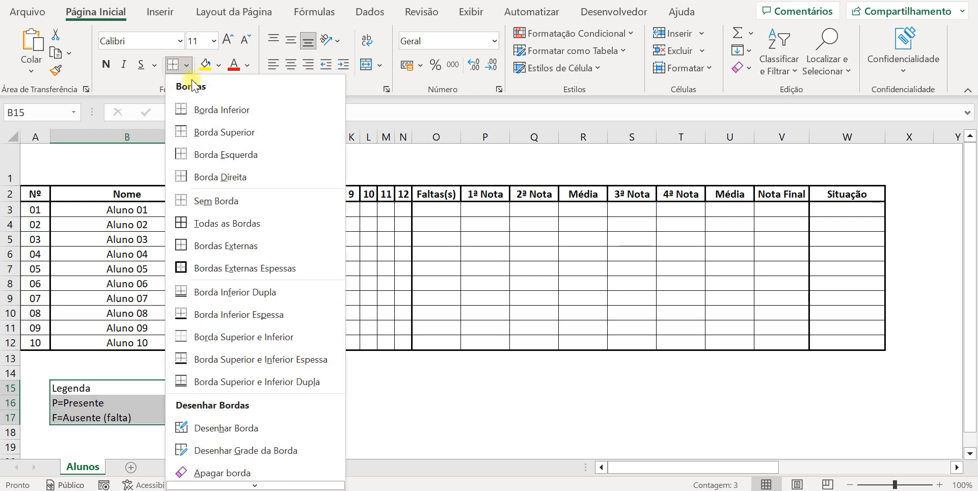
click(197, 222)
double_click(280, 432)
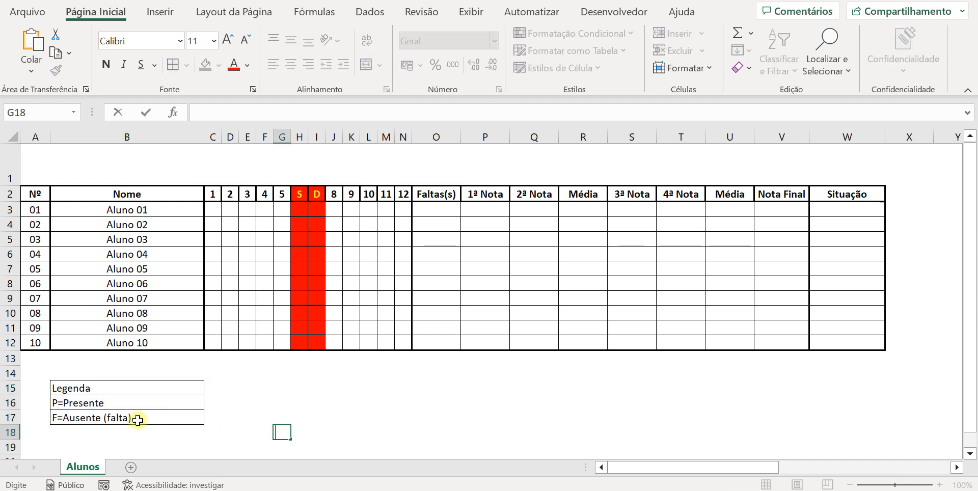
Step: Record Aluno 01's attendance for days 1 to 5 in C3:G3 as P, P, P, f, p
click(216, 214)
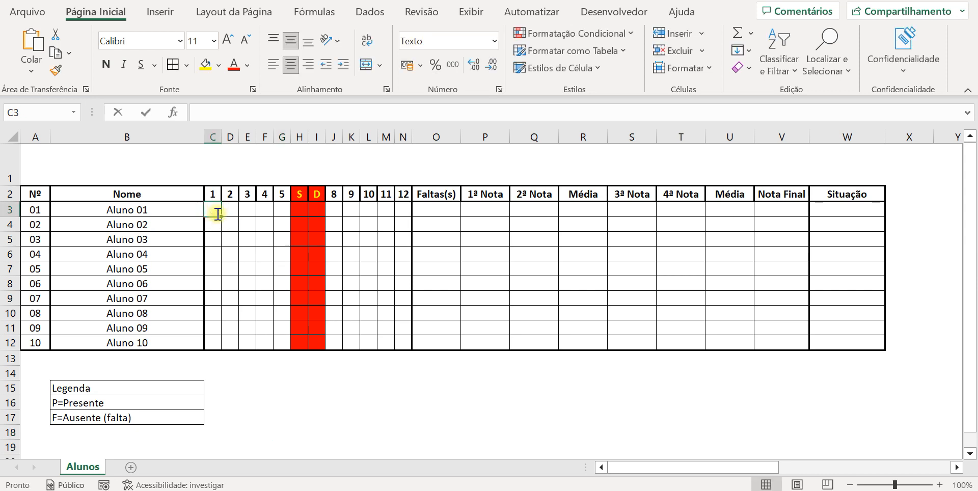
text(P)
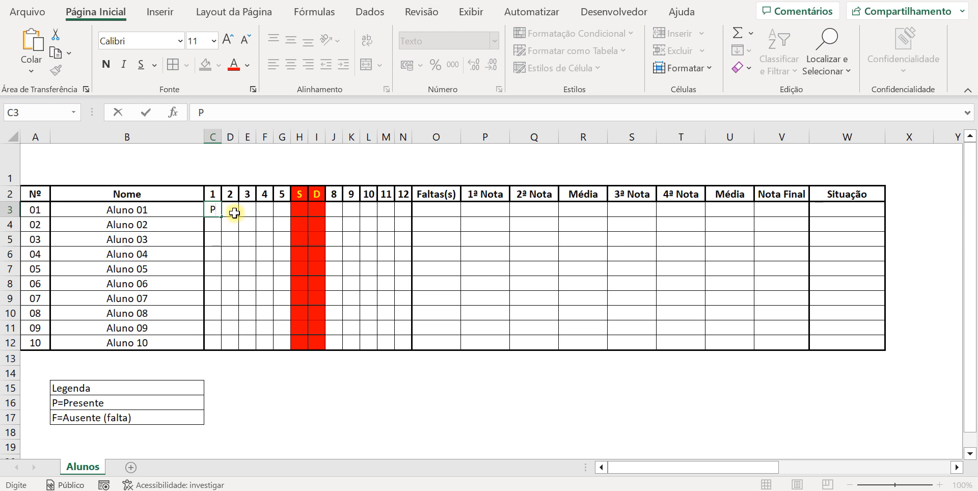
click(234, 213)
text(P)
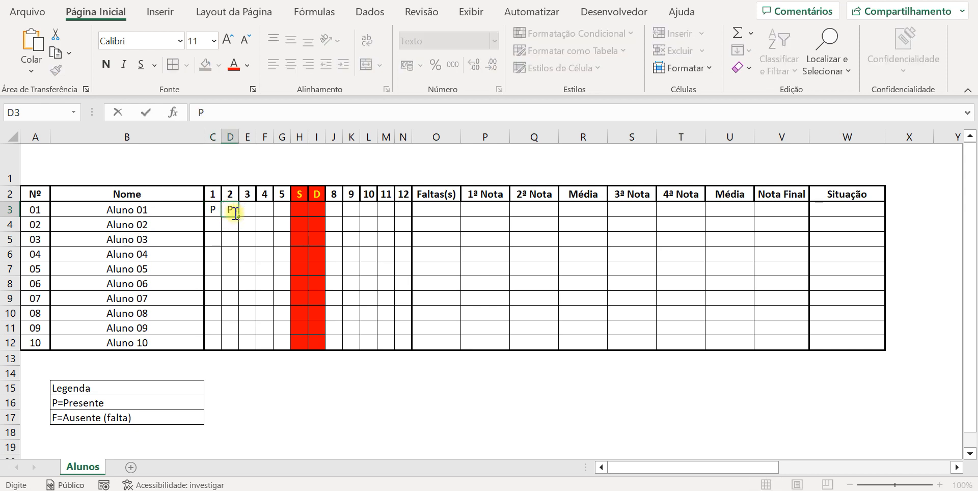
click(255, 214)
text(P)
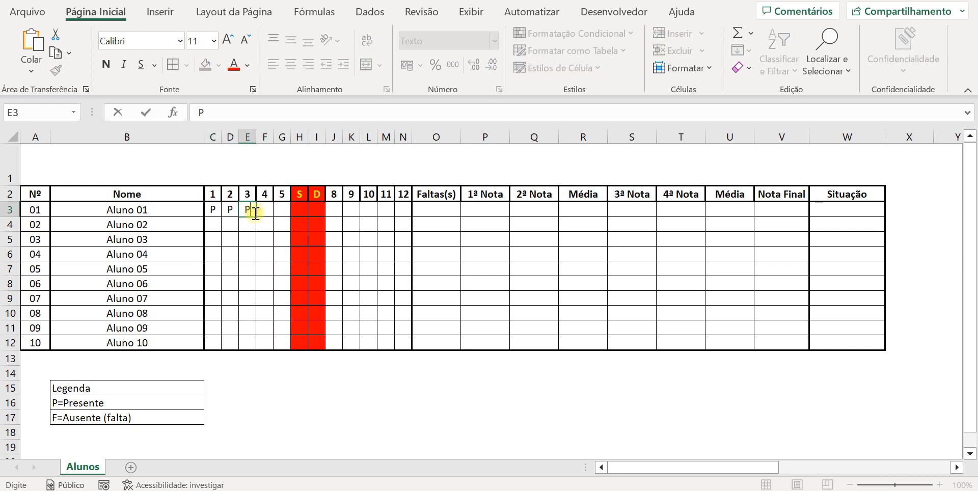
click(267, 213)
text(f)
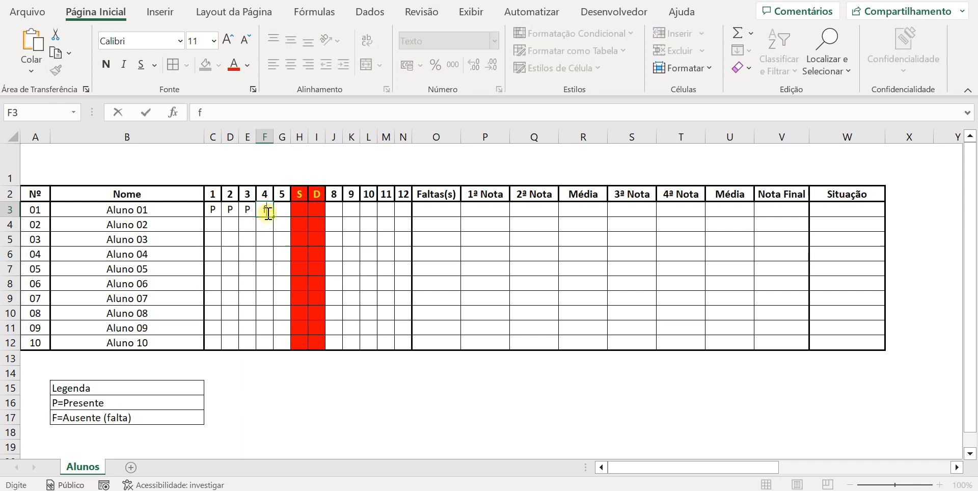
click(283, 209)
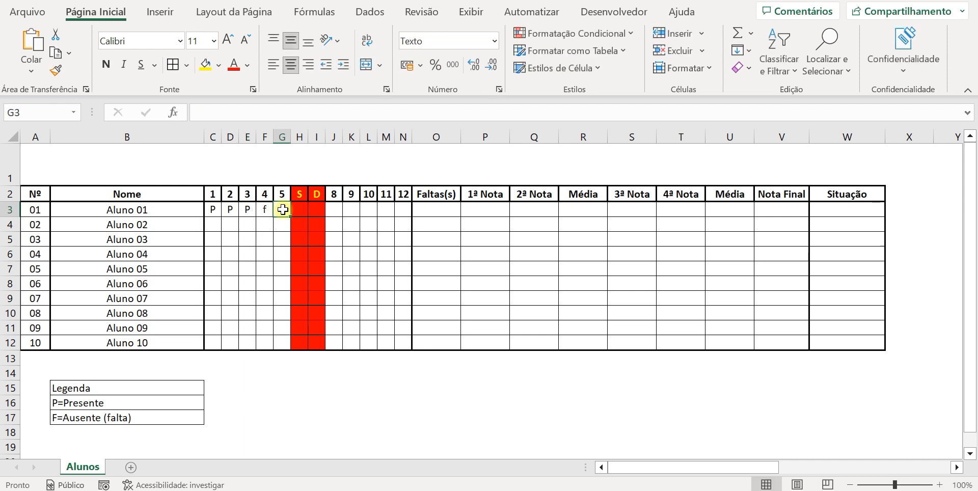
text(p)
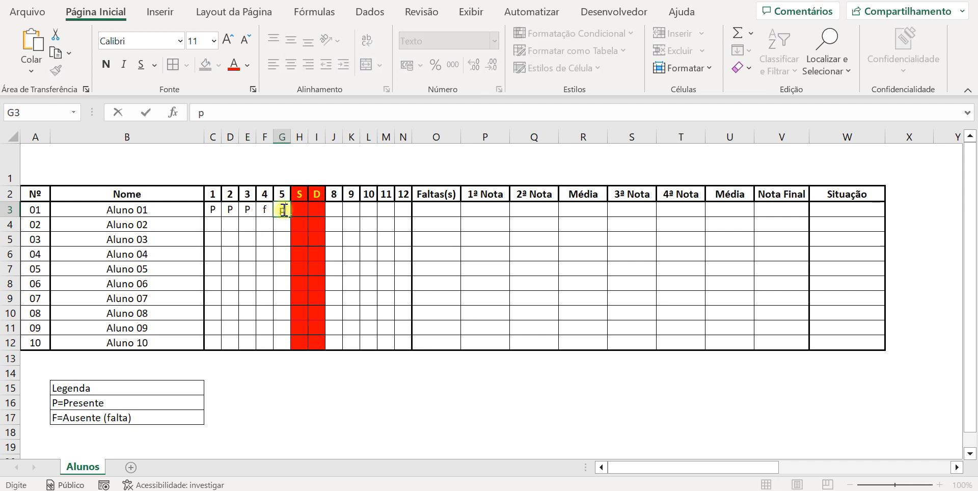
Step: Record Aluno 01's attendance for days 8 to 12 in J3:N3 as p, p, F, f, f
click(340, 209)
text(p)
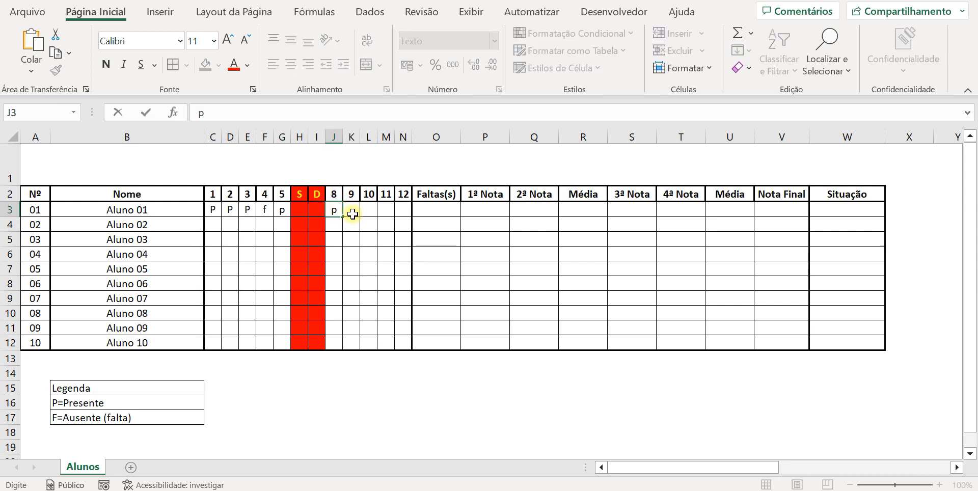
click(352, 214)
text(p)
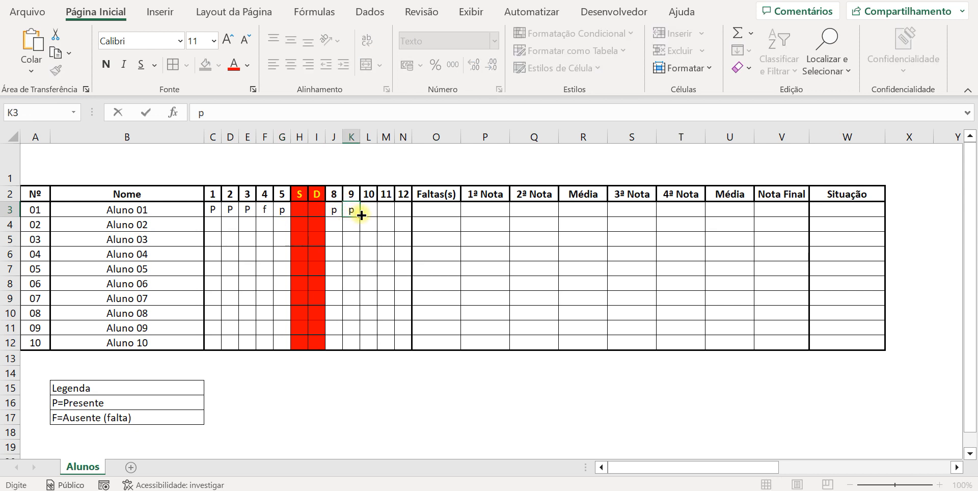
click(371, 209)
text(F)
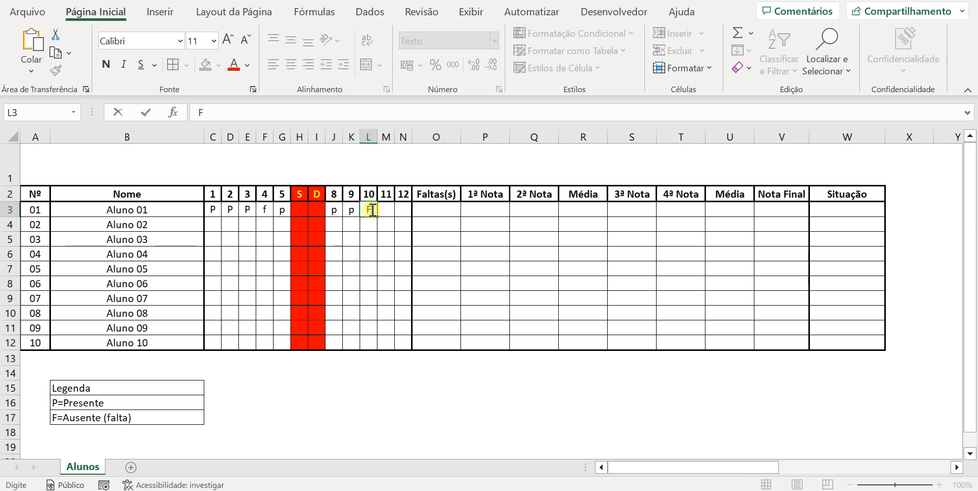
click(388, 211)
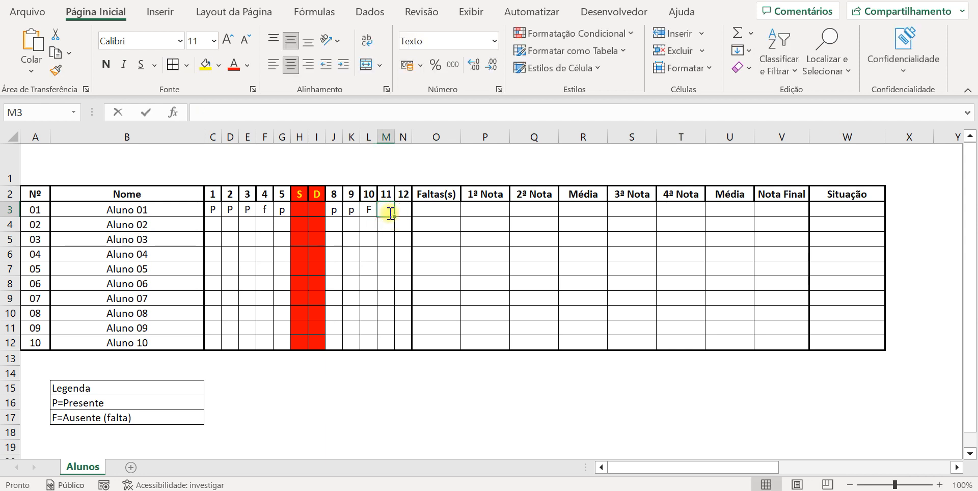
text(f)
click(406, 213)
text(f)
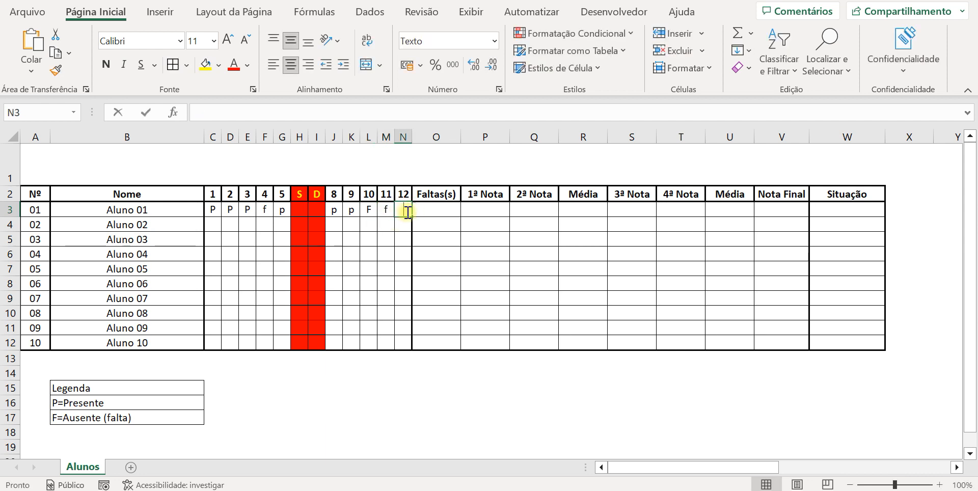
click(350, 400)
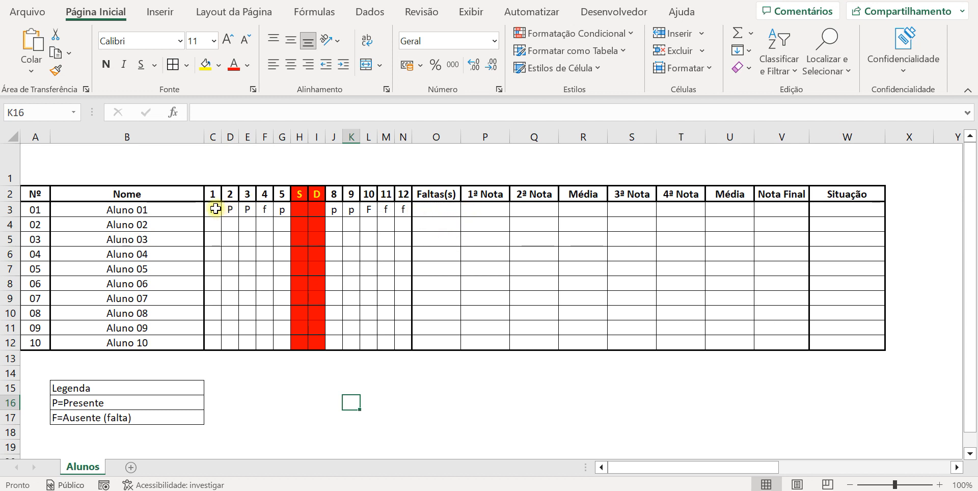
Step: Copy Aluno 01's attendance for days 1 to 5 into Aluno 10's row, C12:G12
drag(212, 209, 281, 211)
key(ctrl+c)
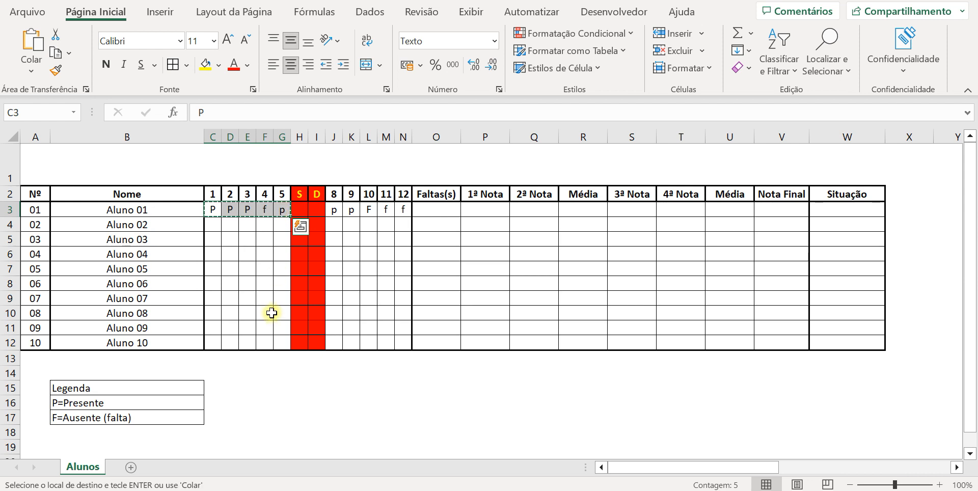
drag(209, 341, 275, 338)
key(ctrl+v)
key(Escape)
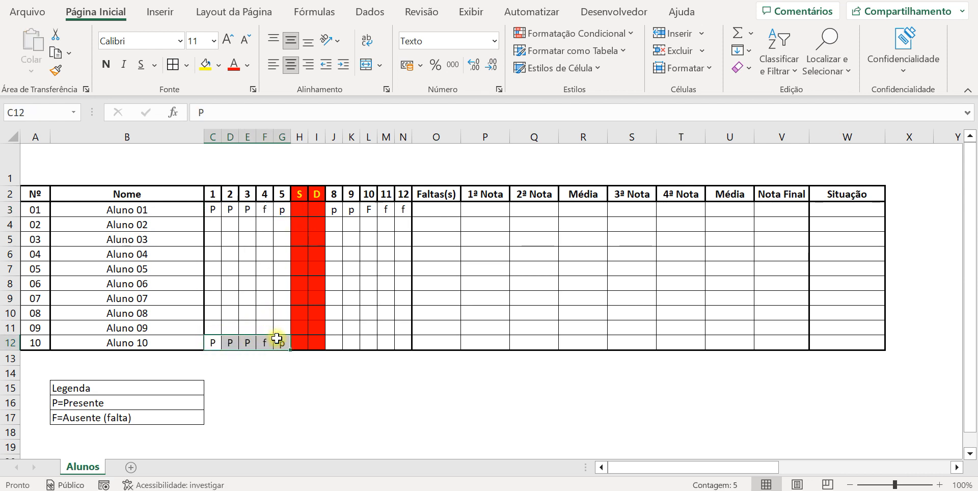
Step: Copy Aluno 01's attendance for days 8 to 12 into Aluno 10's row, J12:N12
drag(335, 209, 406, 210)
key(ctrl+c)
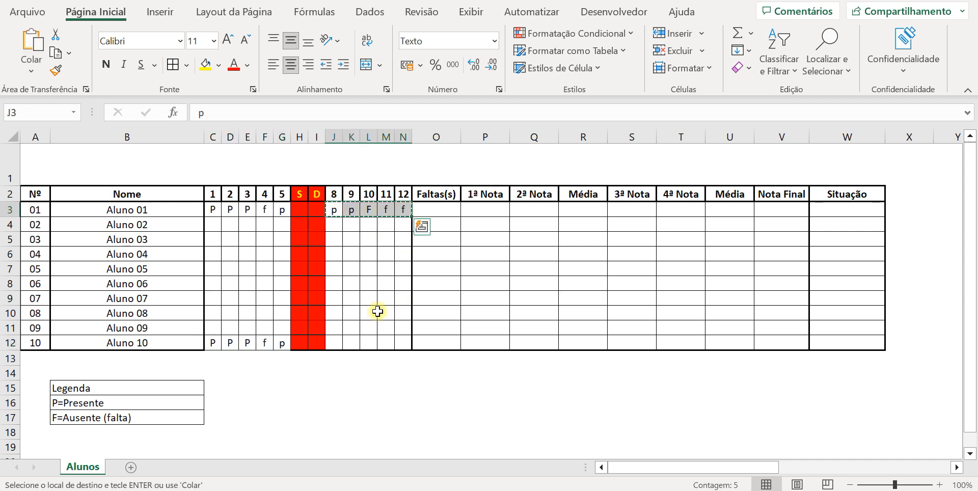
drag(336, 343, 403, 344)
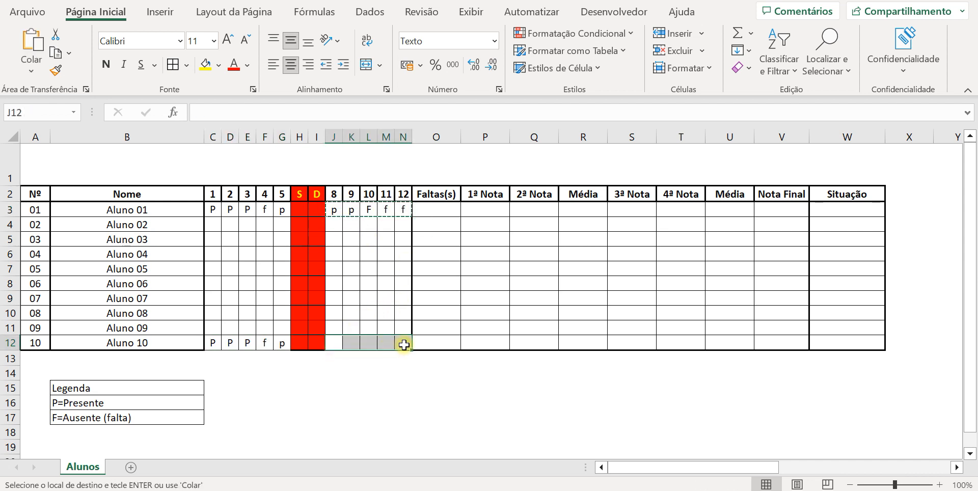
key(ctrl+v)
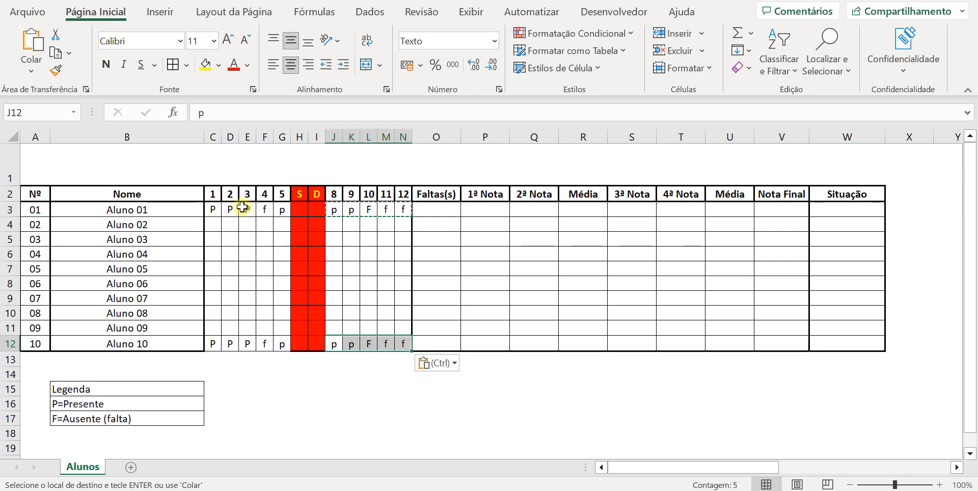
Step: Clear Aluno 01's attendance marks in C3:G3 and J3:N3
drag(211, 209, 407, 212)
key(Delete)
key(Delete)
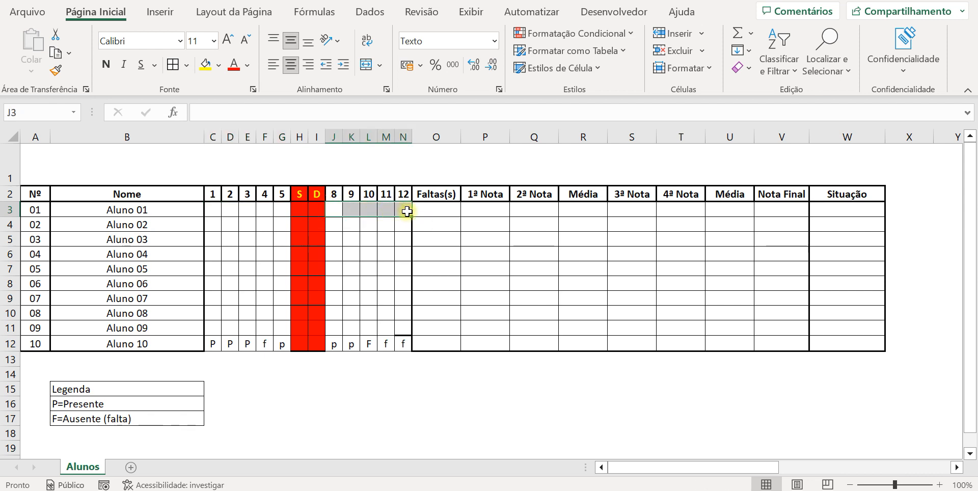
click(355, 404)
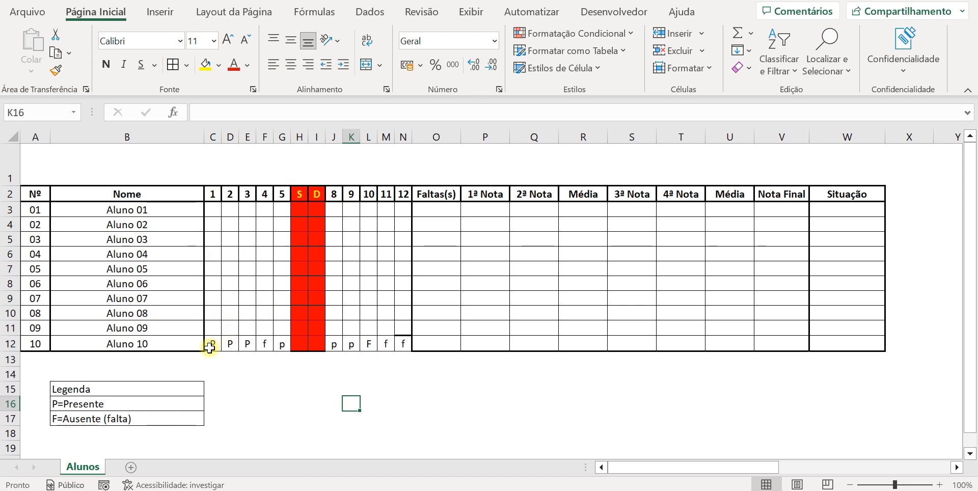
Step: Apply a thick bottom border to Aluno 10's attendance cells C12:N12
drag(210, 345, 401, 351)
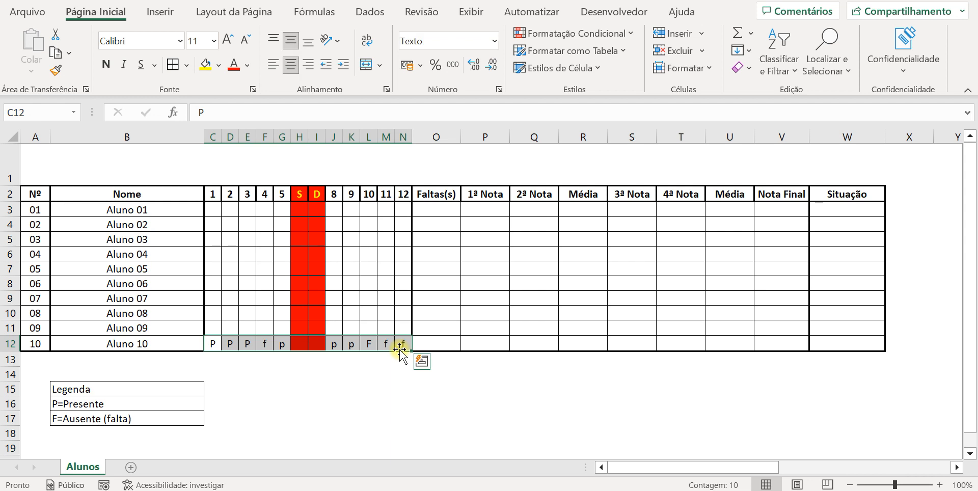
click(186, 65)
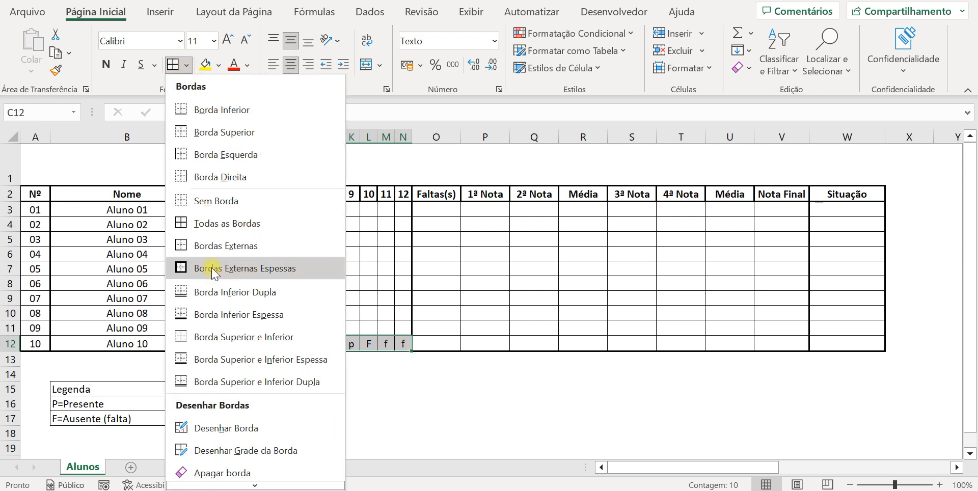
click(240, 319)
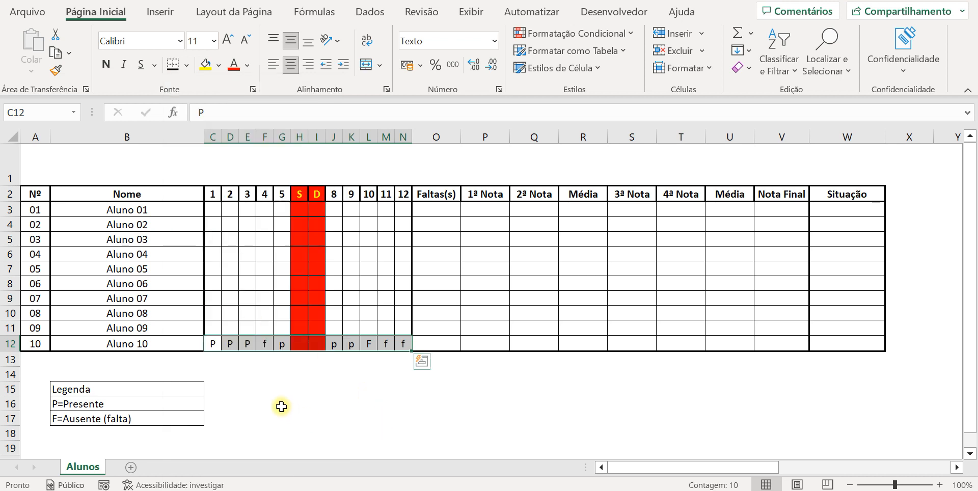
click(281, 404)
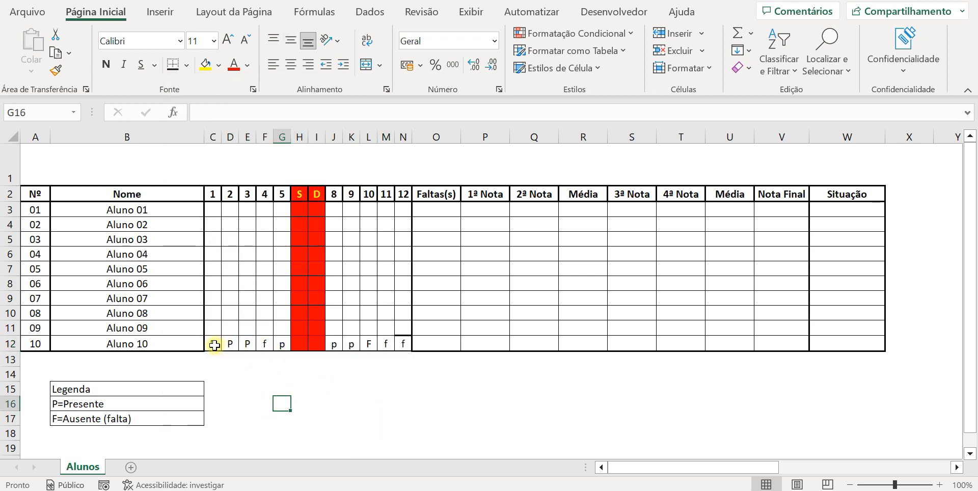
Step: Undo the row 12 border change, the clearing of Aluno 01's marks and the copies pasted into Aluno 10's row
drag(215, 346, 399, 347)
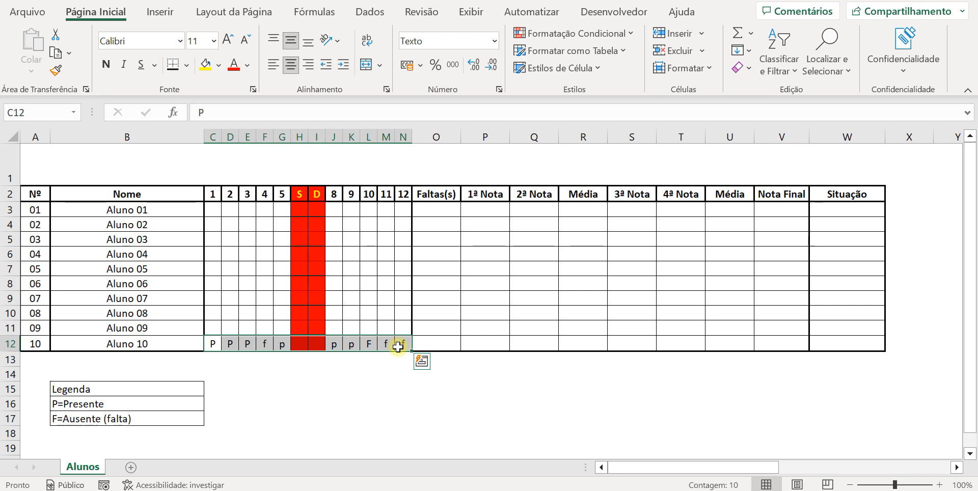
key(ctrl+z)
key(ctrl+z)
key(ctrl+z)
key(ctrl+z)
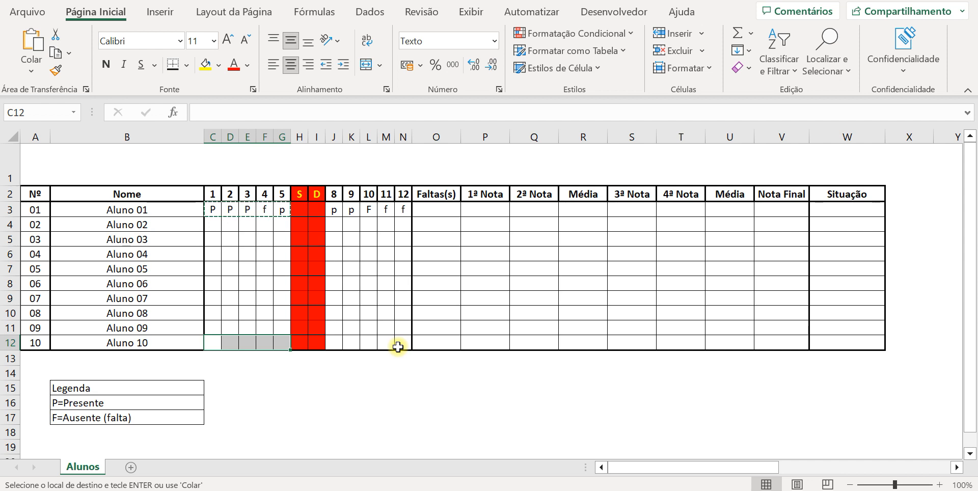
Step: Undo the absence mark entered for Aluno 01 on day 12 in N3
key(ctrl+z)
click(351, 415)
key(Escape)
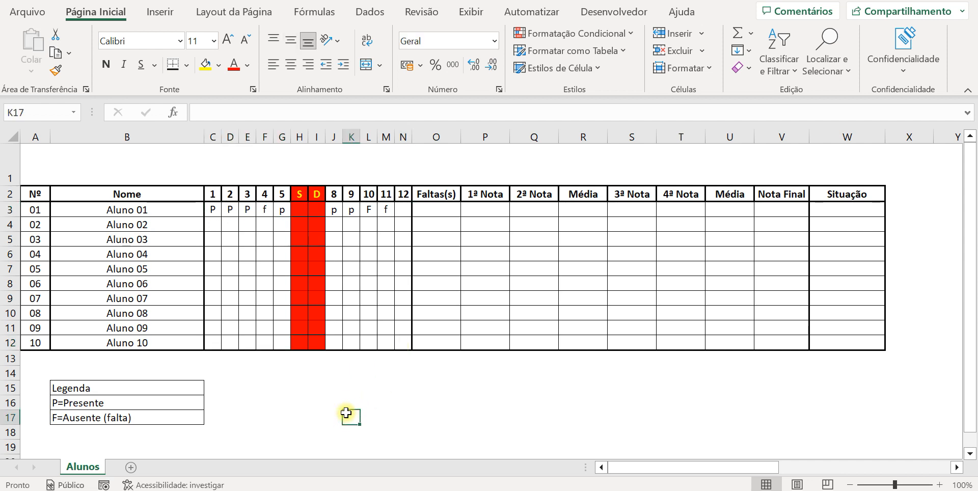
Step: Record Aluno 10's attendance for days 1 to 5 in C12:G12 as p, p, p, f, P, and move on to day 8
click(211, 341)
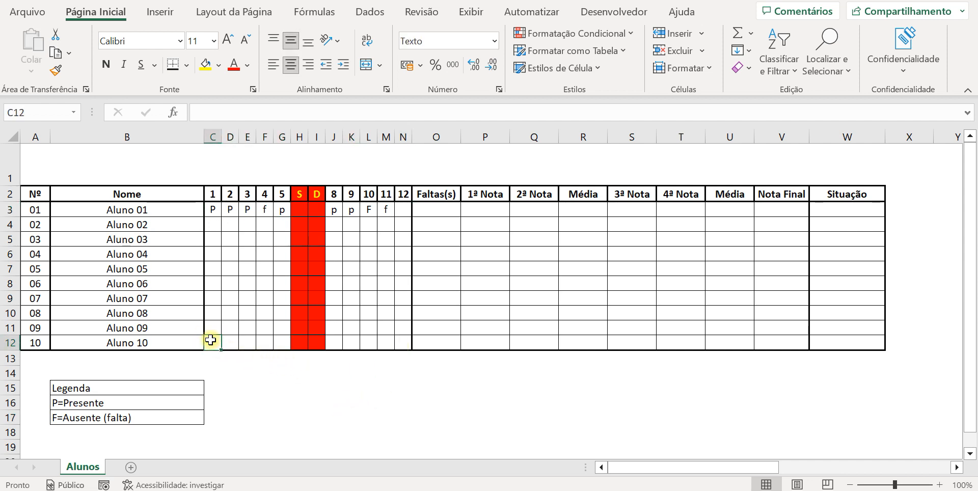
text(p)
key(Tab)
text(p)
key(Tab)
text(p)
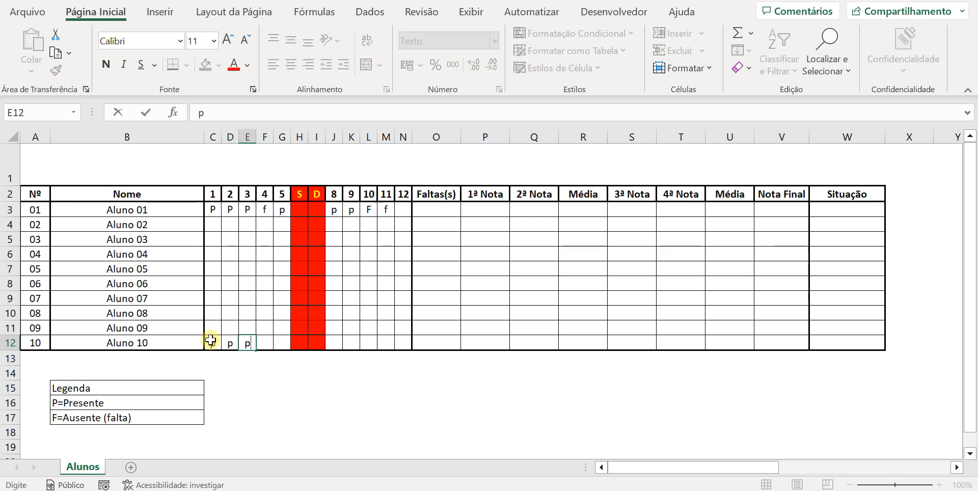
key(Tab)
text(f)
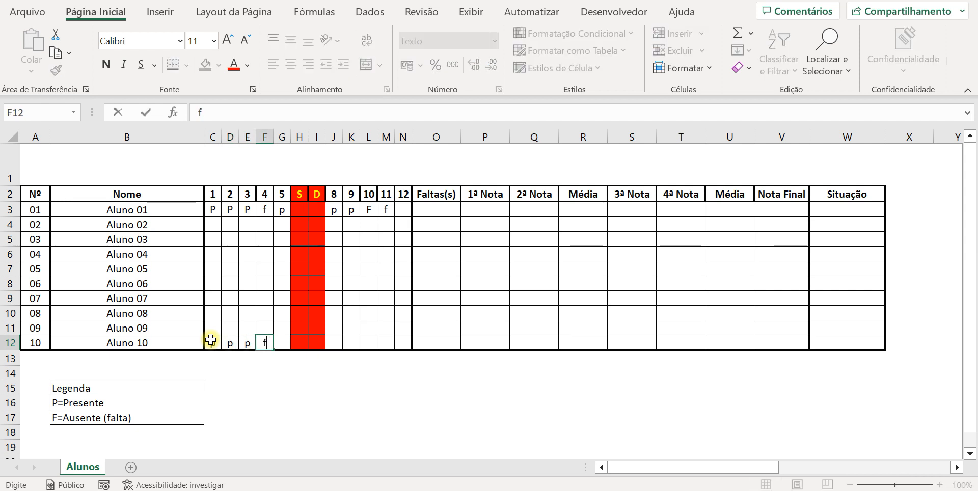
key(Tab)
text(P)
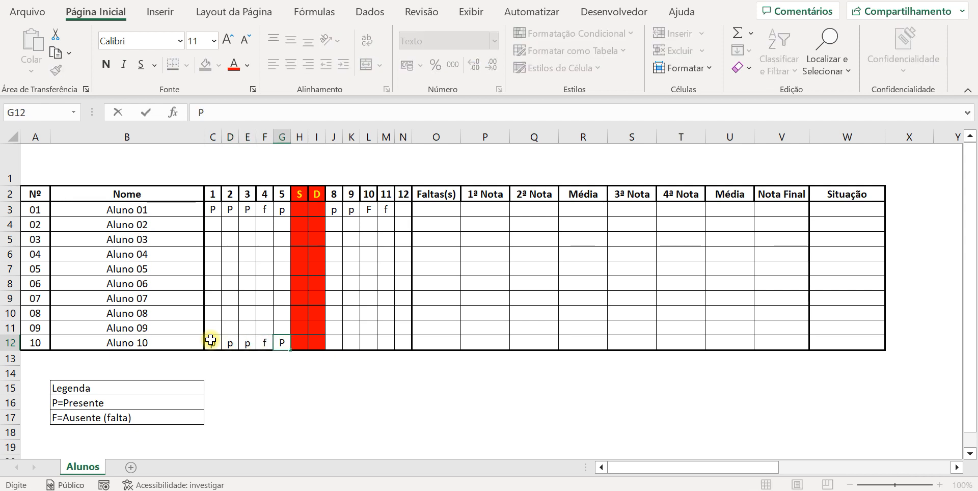
key(Tab)
key(Tab)
key(Tab)
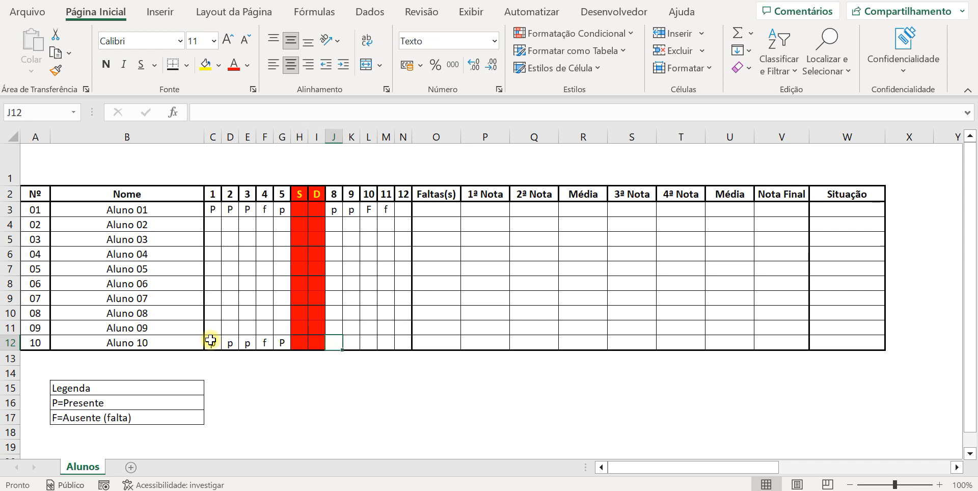
Step: Record Aluno 10's attendance for days 8 to 12 in J12:N12 as p, p, F, f, f
text(p)
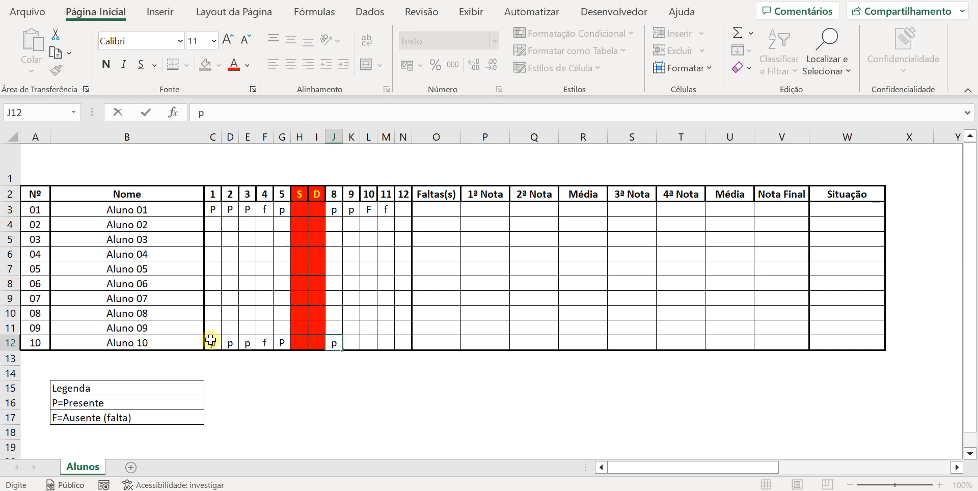
key(Tab)
text(p)
key(Tab)
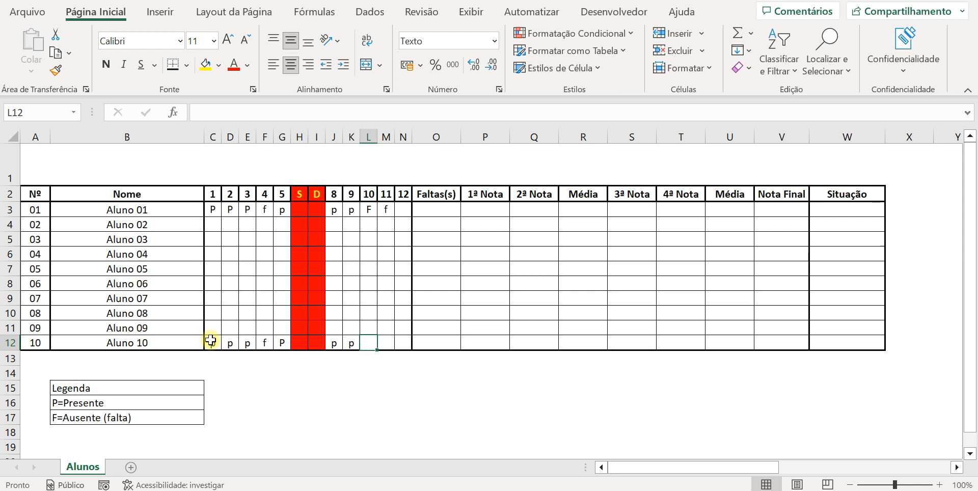
text(F)
key(Tab)
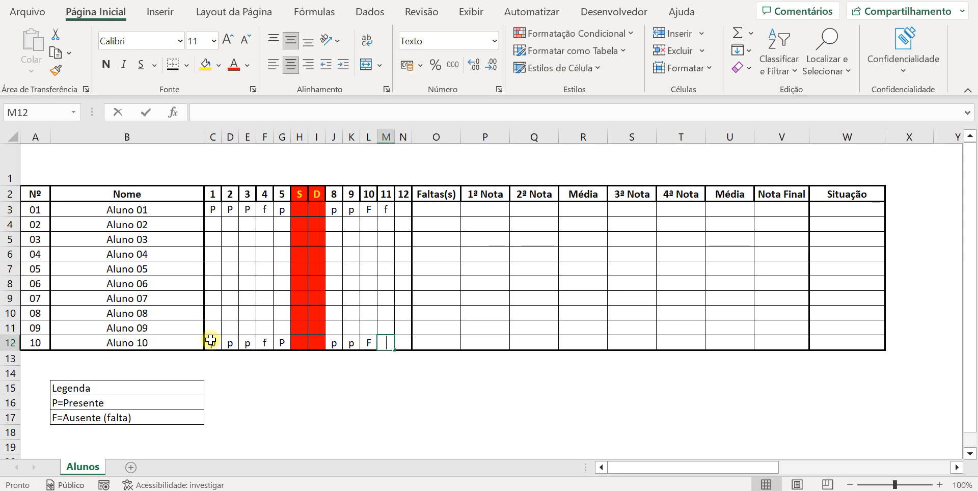
text(f)
key(Tab)
text(f)
click(269, 407)
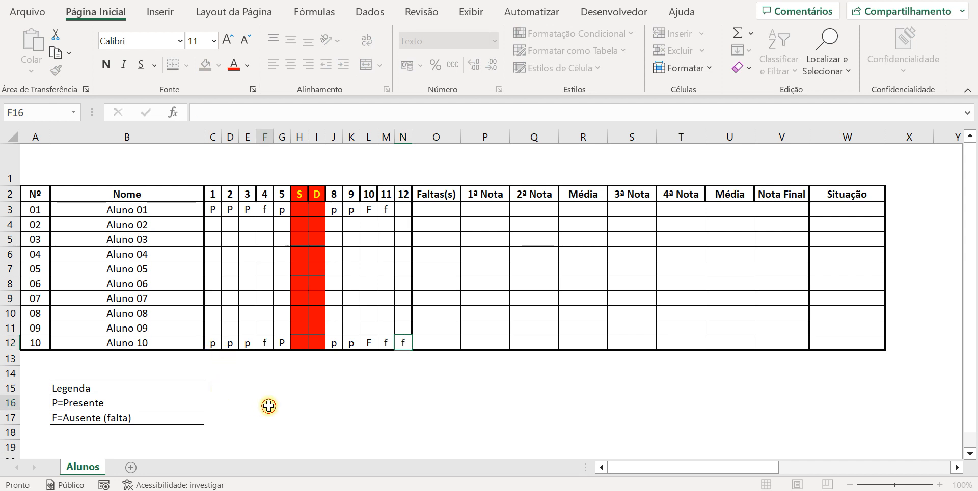
Step: Clear all of Aluno 01's attendance marks in C3:G3 and J3:N3
drag(210, 211, 277, 213)
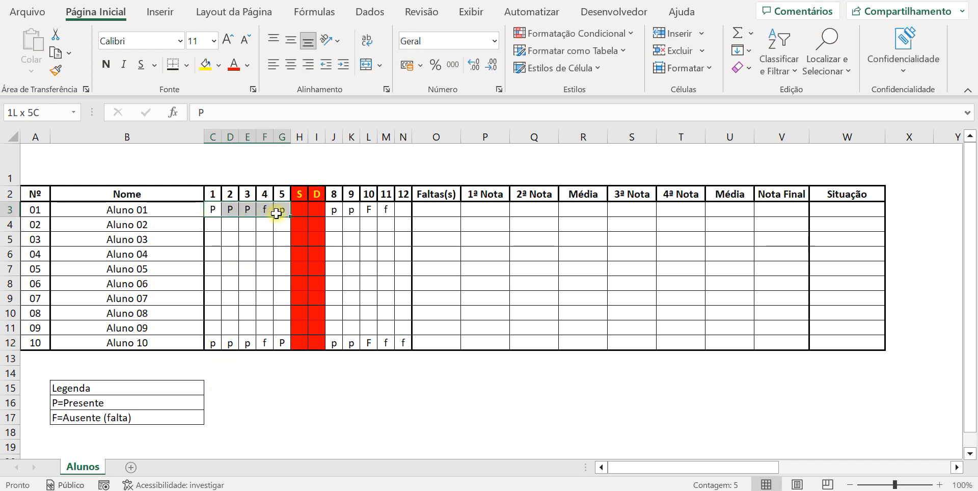
key(Delete)
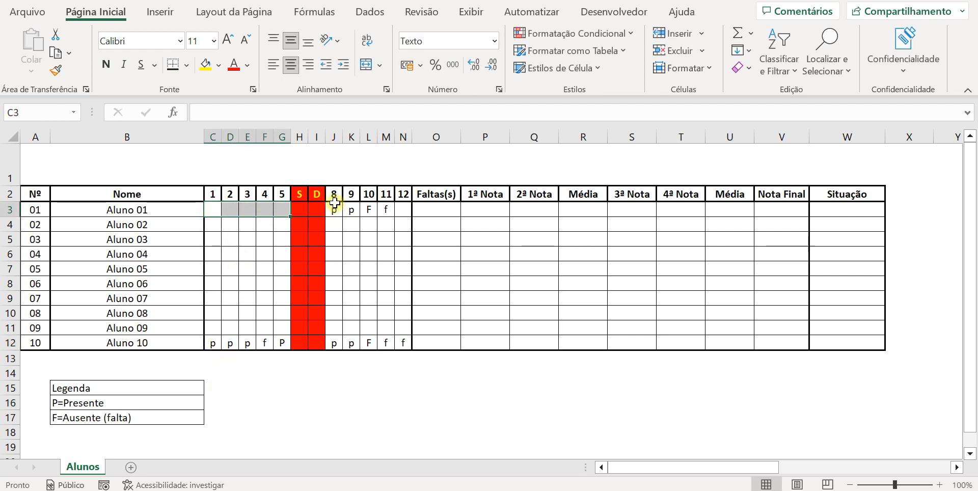
drag(334, 203, 408, 209)
key(Delete)
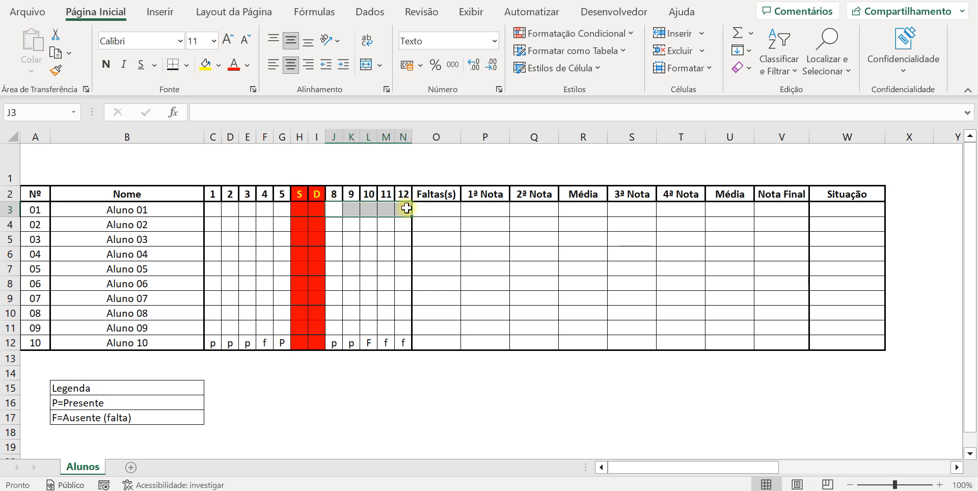
Step: Enter 4 absences in O12 and a first grade of 9,0 in P12 for Aluno 10
click(440, 343)
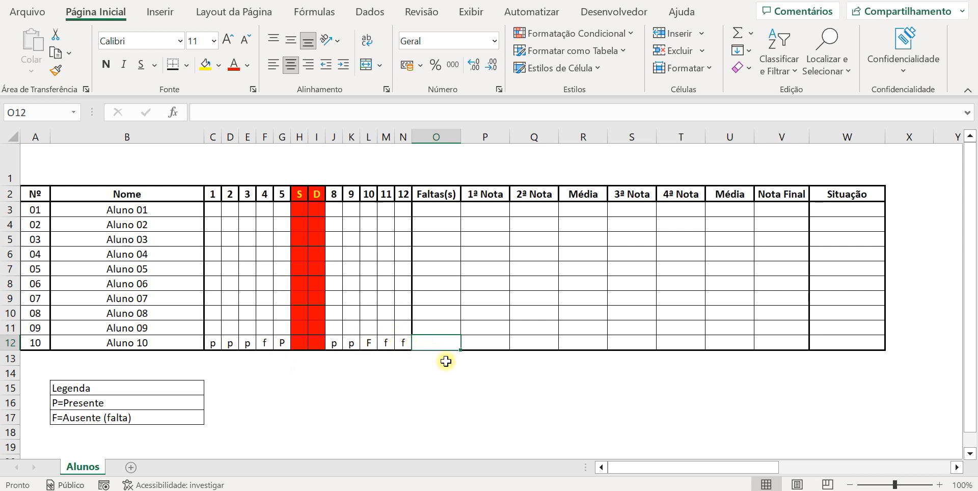
text(4)
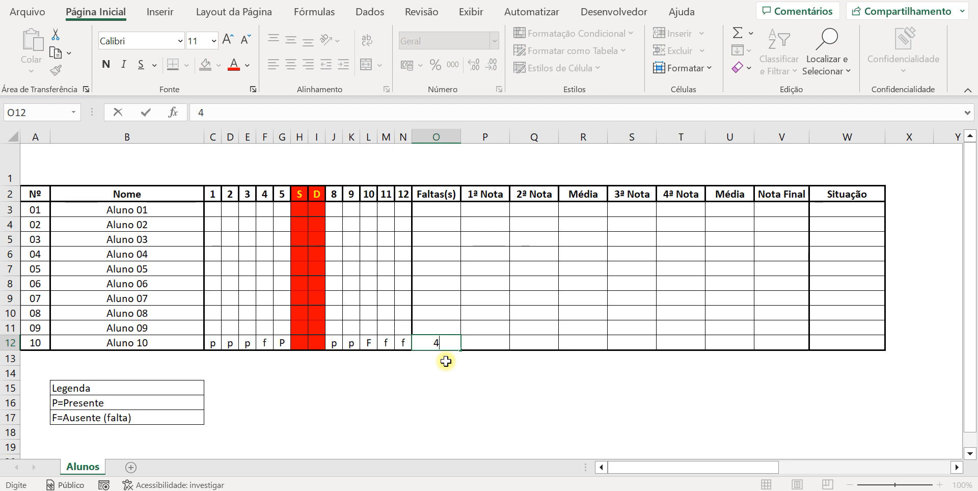
click(494, 343)
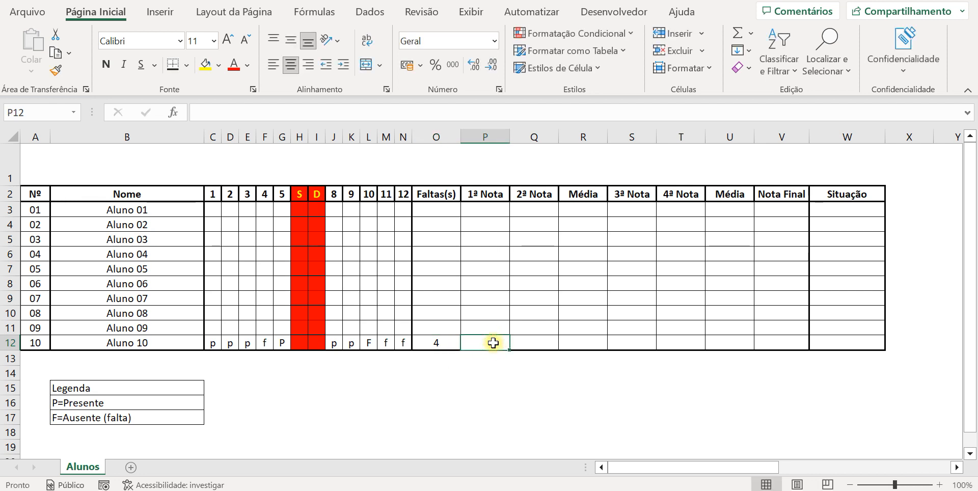
text(9)
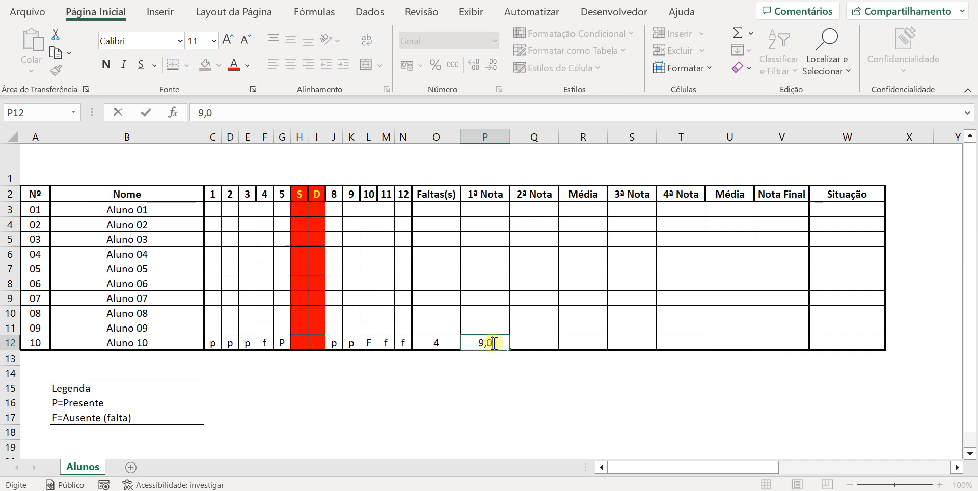
text(,0)
key(Tab)
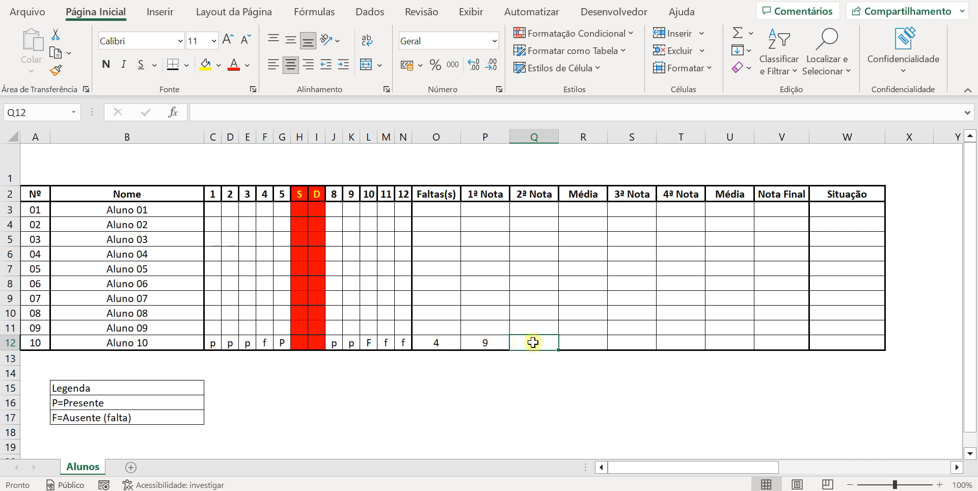
Step: Enter 4,5 as Aluno 10's first Média in R12, leaving the 2ª Nota cell blank
click(586, 345)
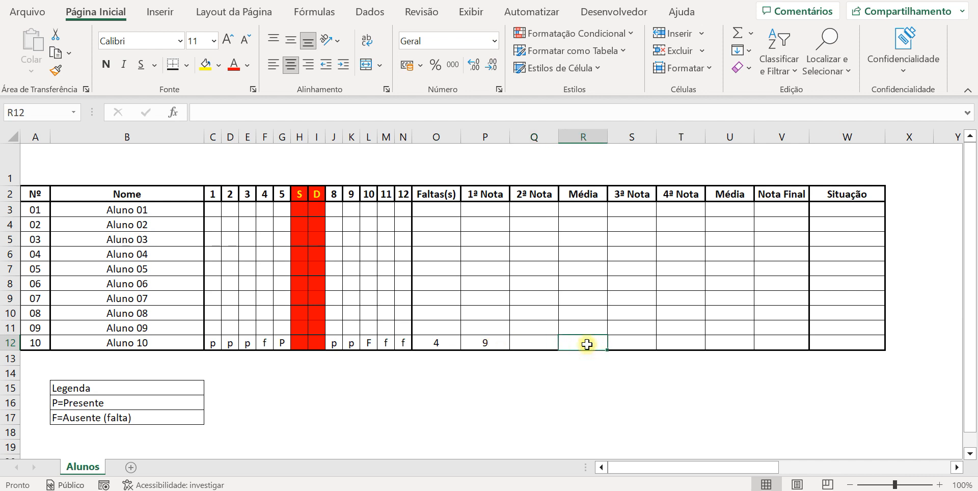
text(9)
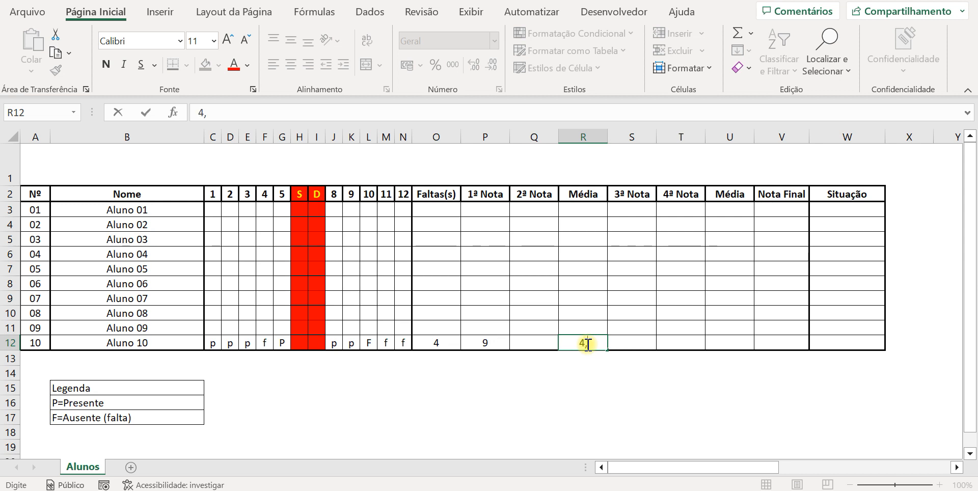
text(,5)
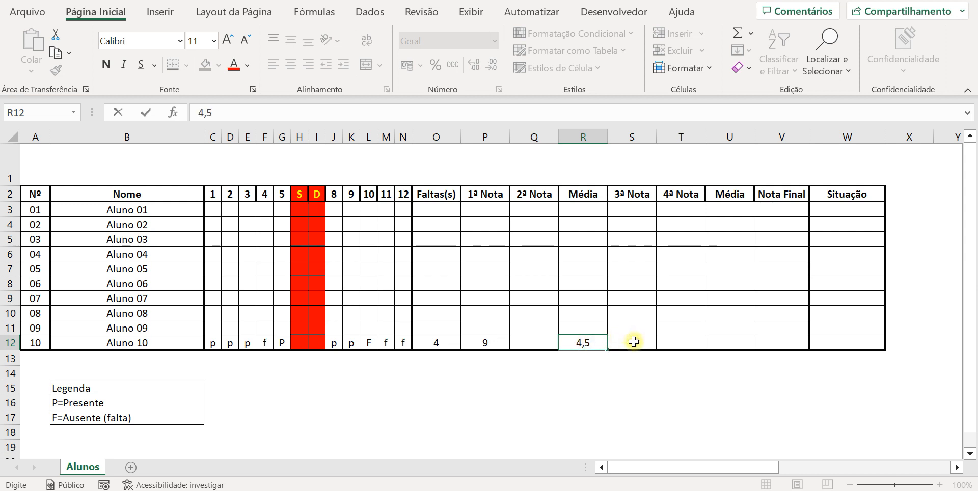
Step: Enter Aluno 10's third grade as 3,4 in S12 and fourth grade as 2,1 in T12
click(634, 343)
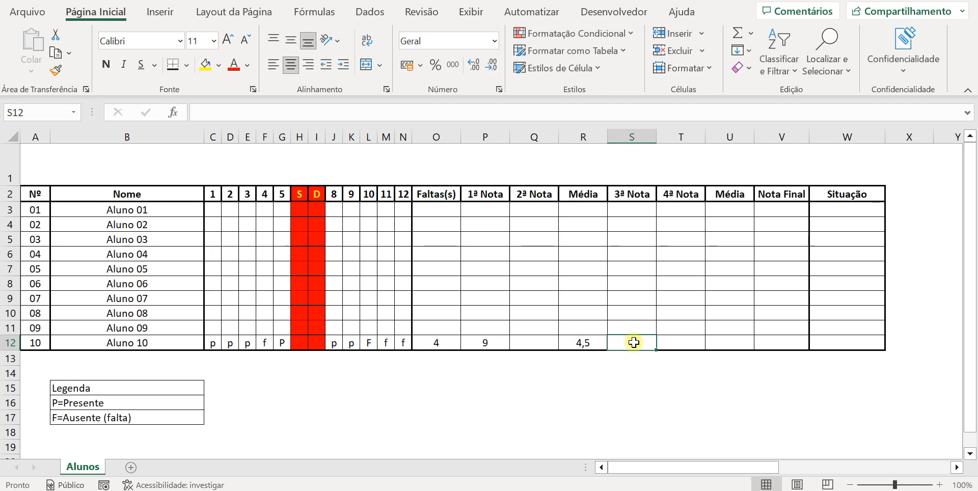
text(3,4)
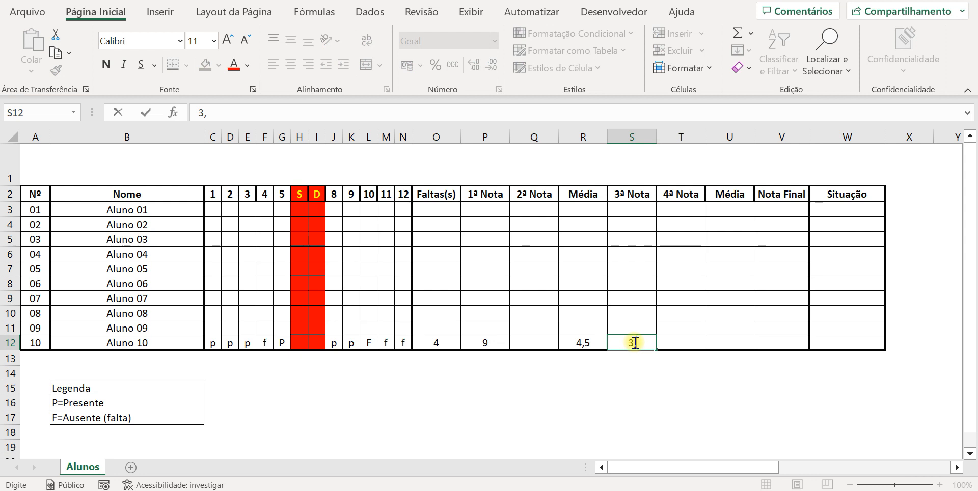
click(688, 345)
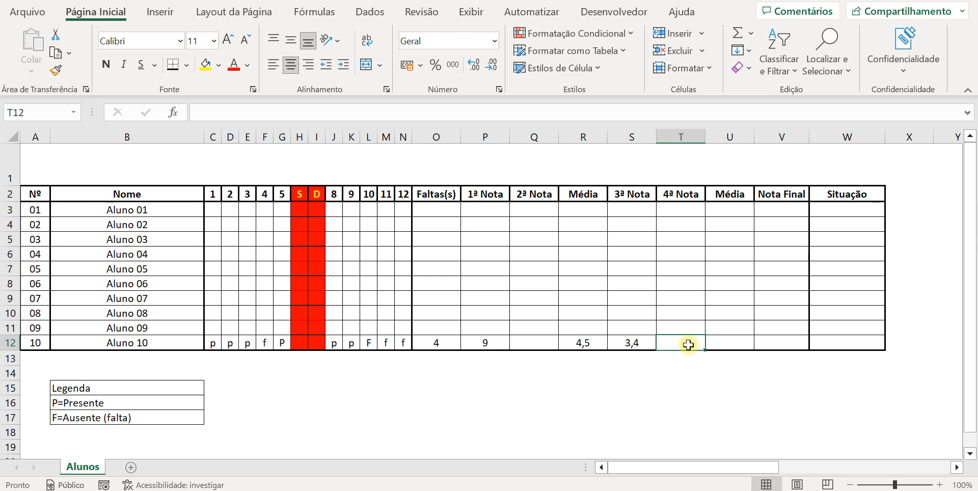
text(2)
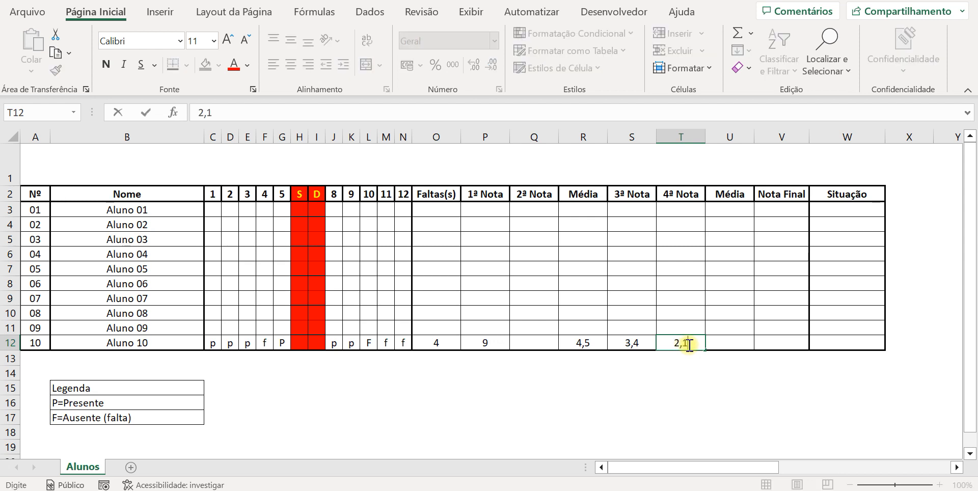
text(,1)
click(759, 402)
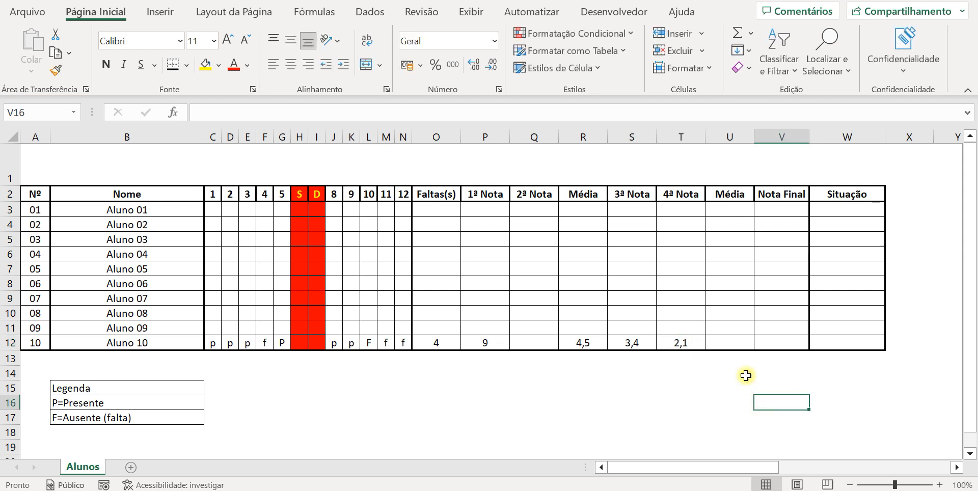
click(733, 342)
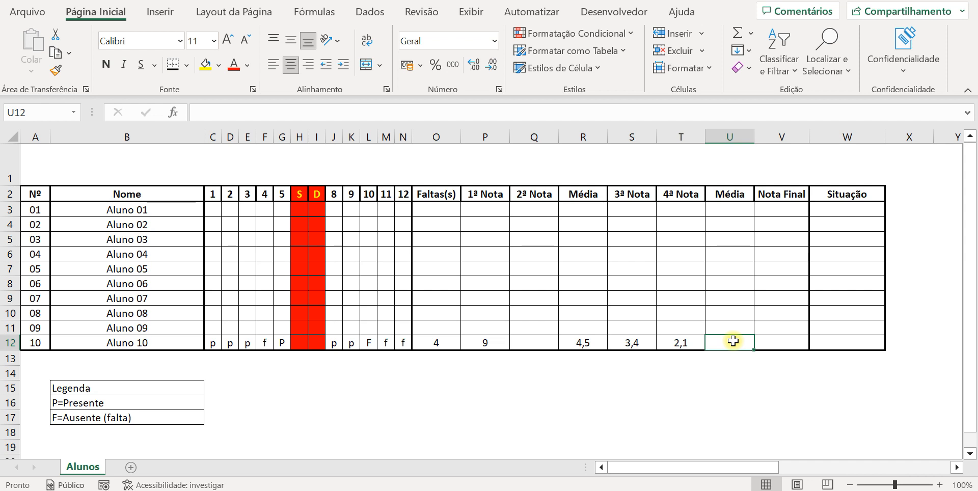
Step: Change Aluno 10's third grade in S12 to 3,0 and fourth grade in T12 to 2,0
click(631, 346)
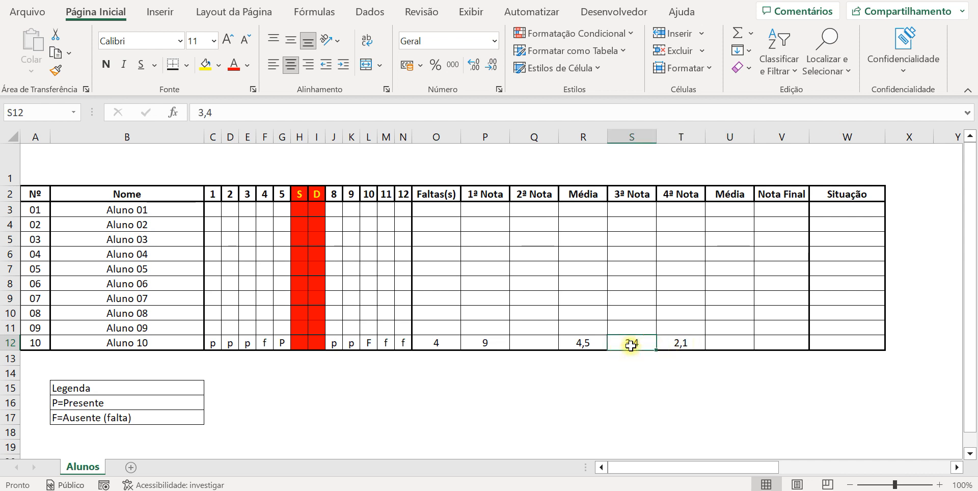
click(226, 109)
key(BackSpace)
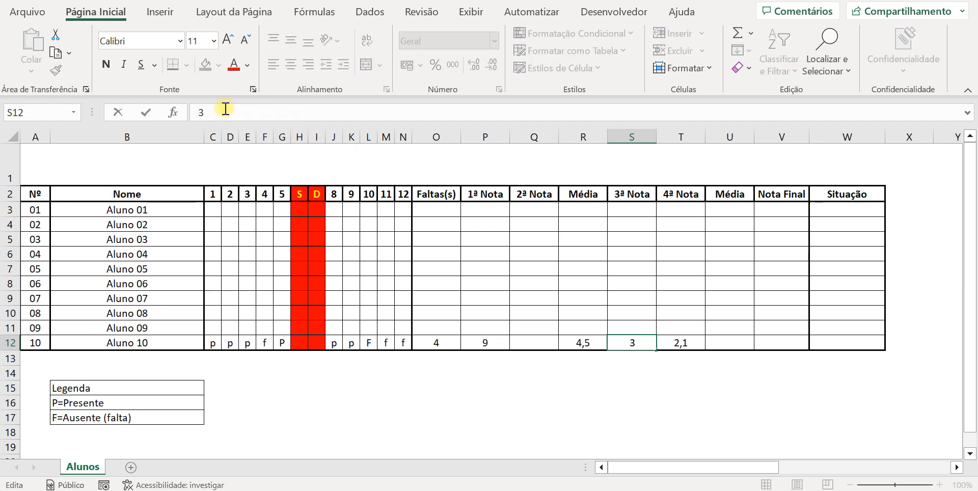
text(,0)
key(Tab)
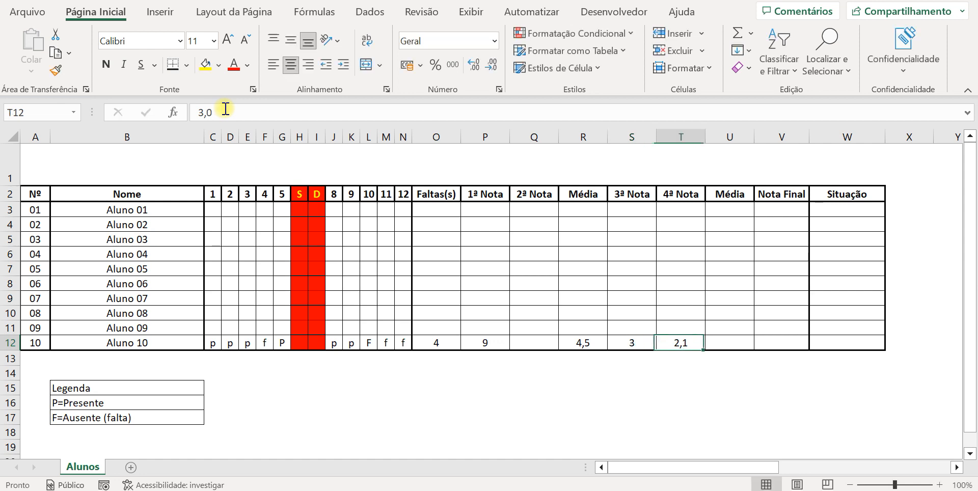
text(2,0)
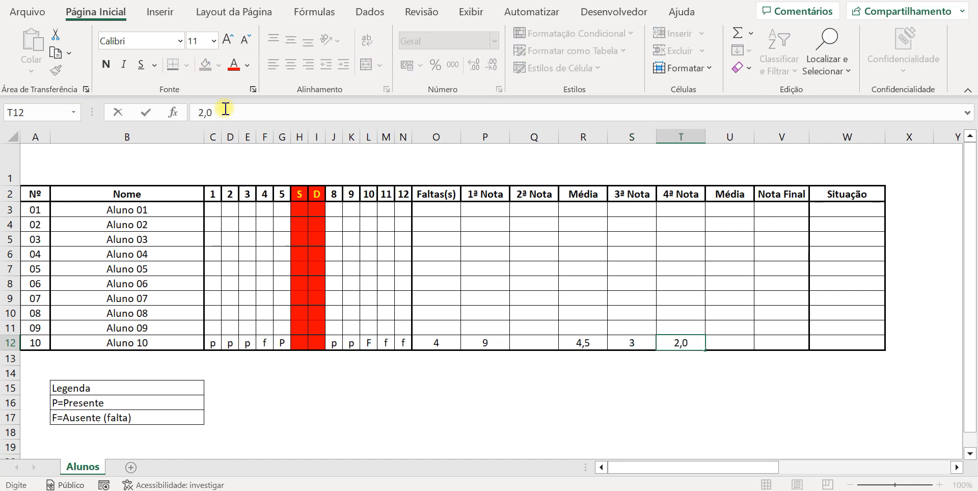
Step: Enter 2,5 as Aluno 10's second Média in U12 and 7,0 as the Nota Final in V12
click(729, 344)
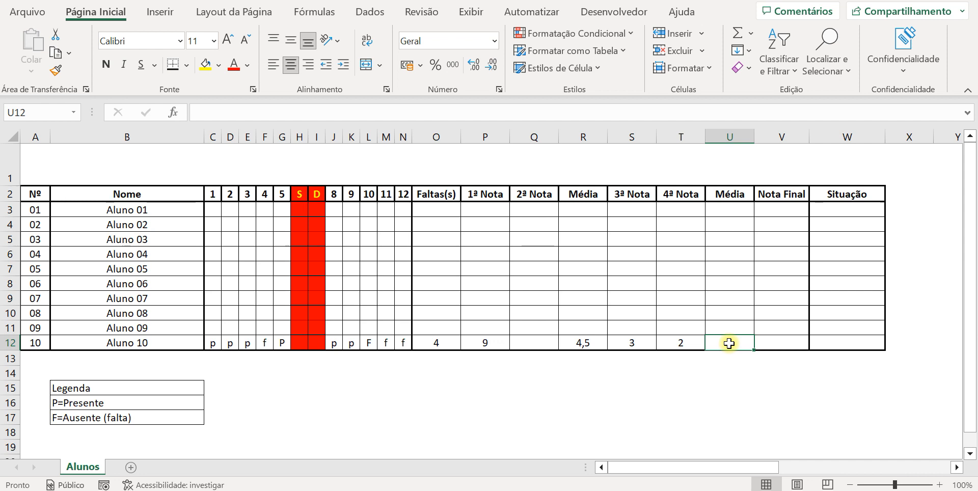
text(2,5)
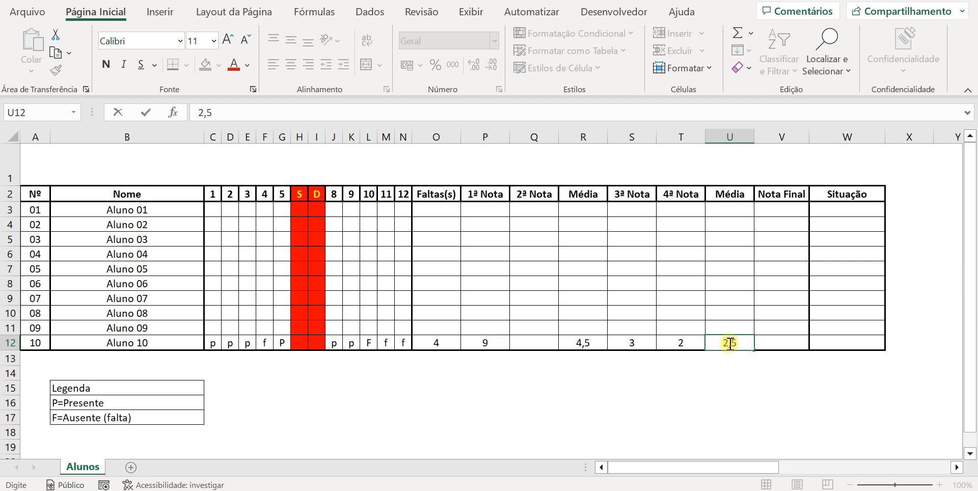
click(781, 343)
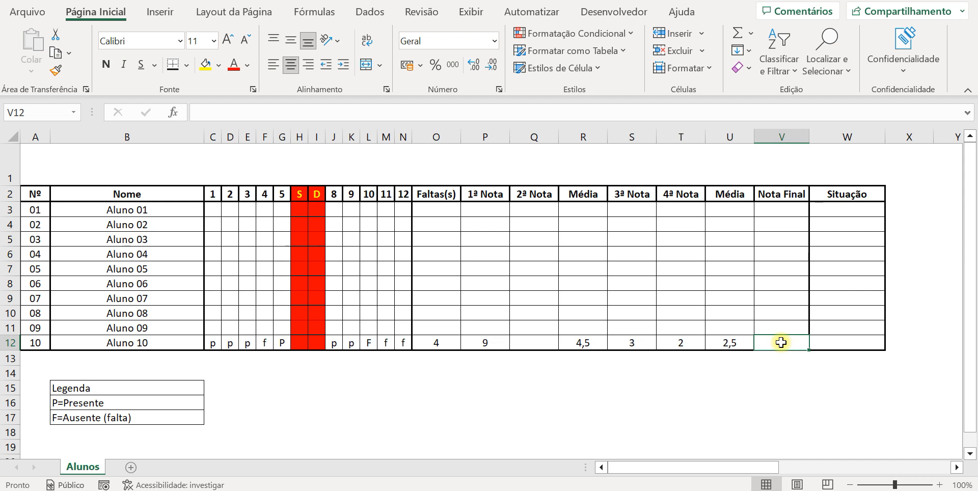
text(7)
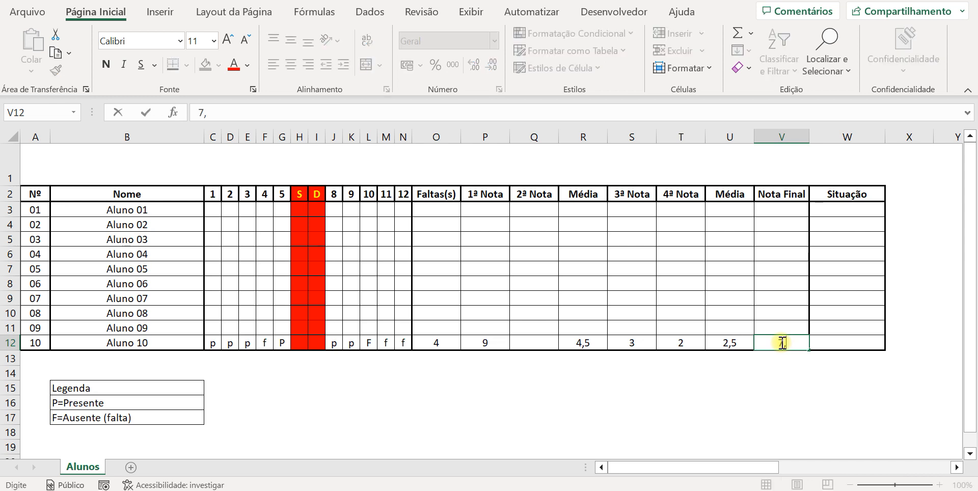
text(,0)
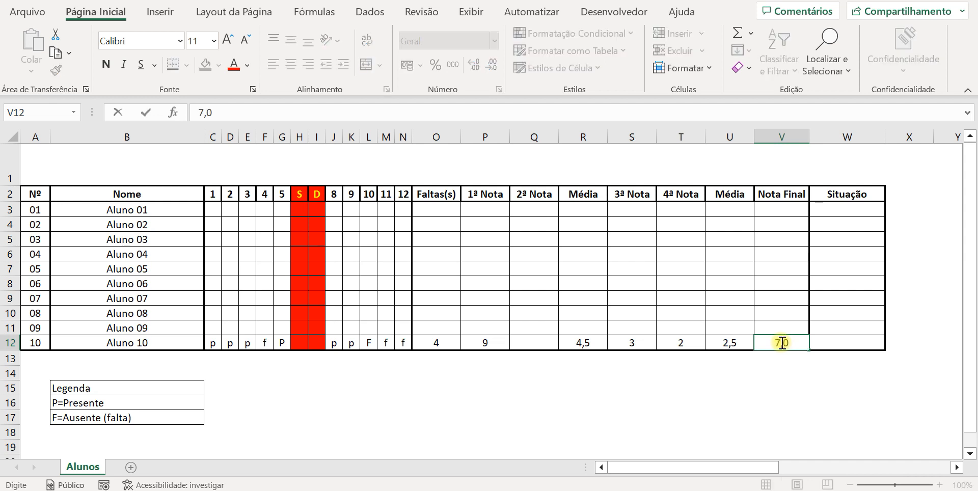
Step: Enter Reprovado as Aluno 10's Situação in W12
click(844, 344)
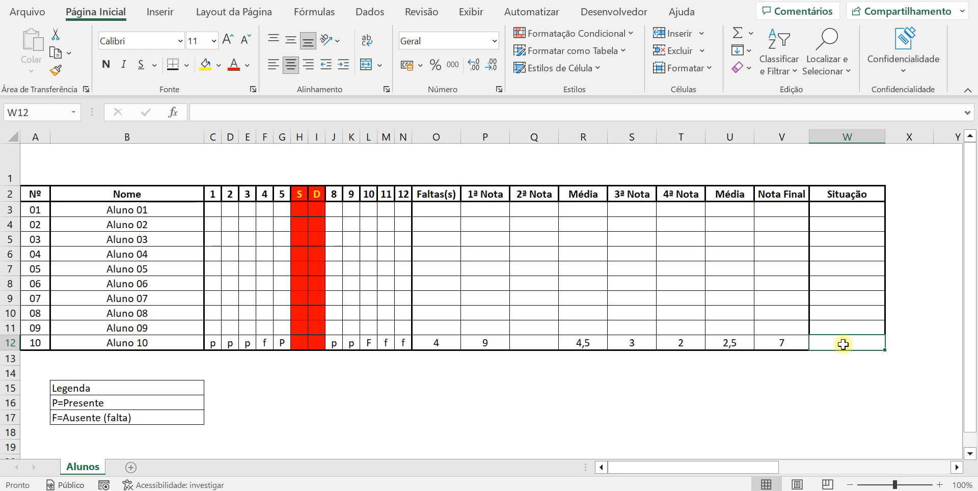
text(Re)
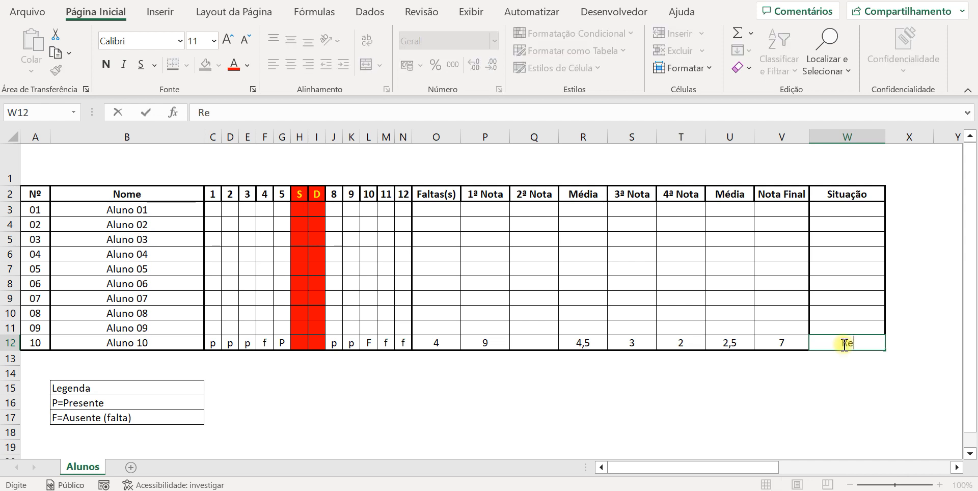
text(provado)
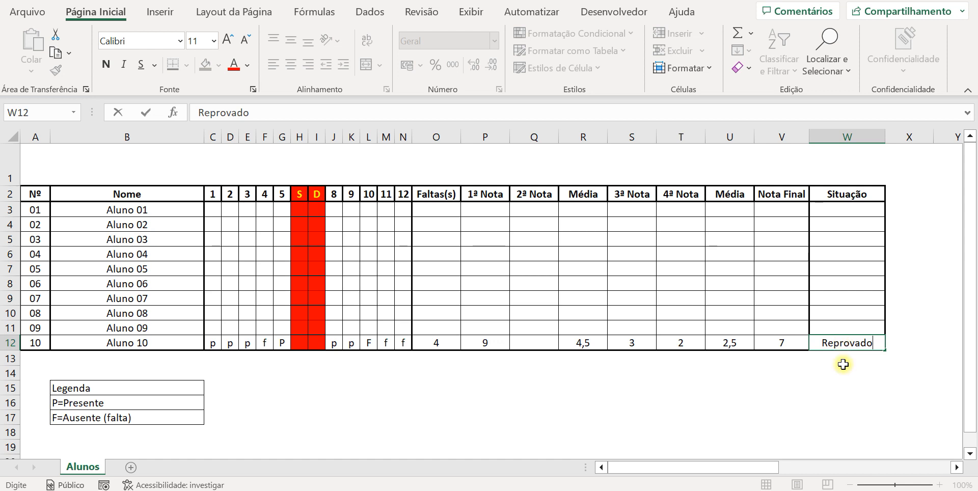
click(680, 415)
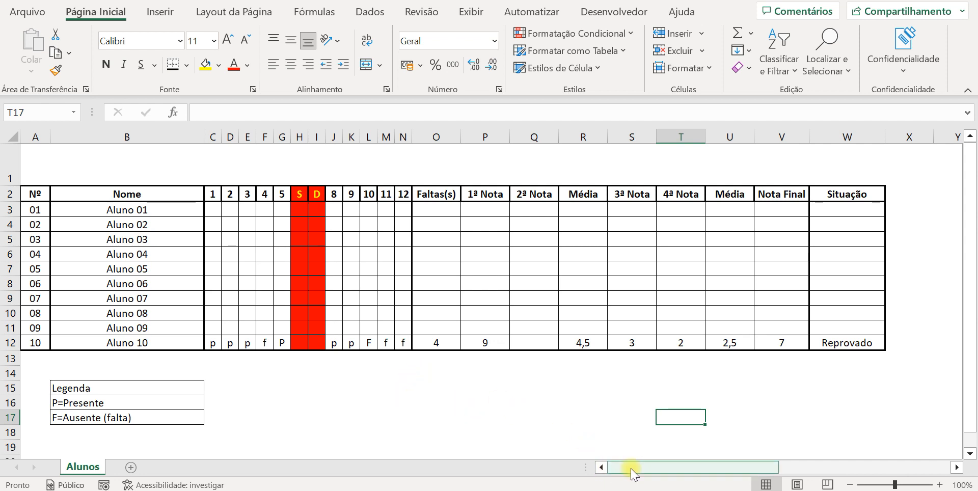
click(957, 467)
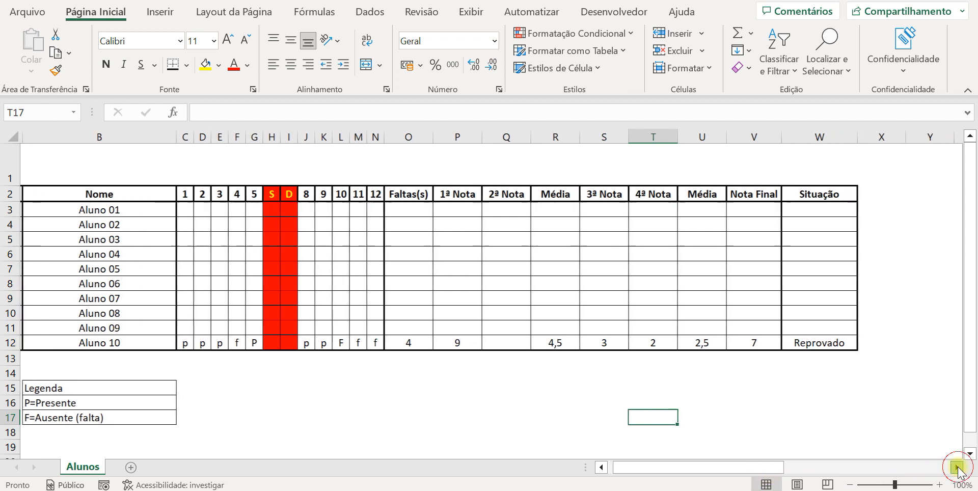
click(957, 467)
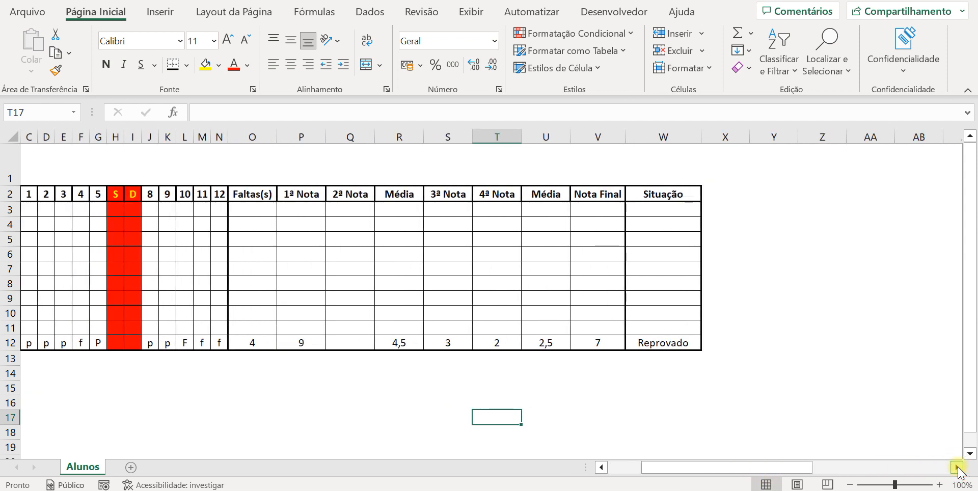
click(601, 467)
click(601, 467)
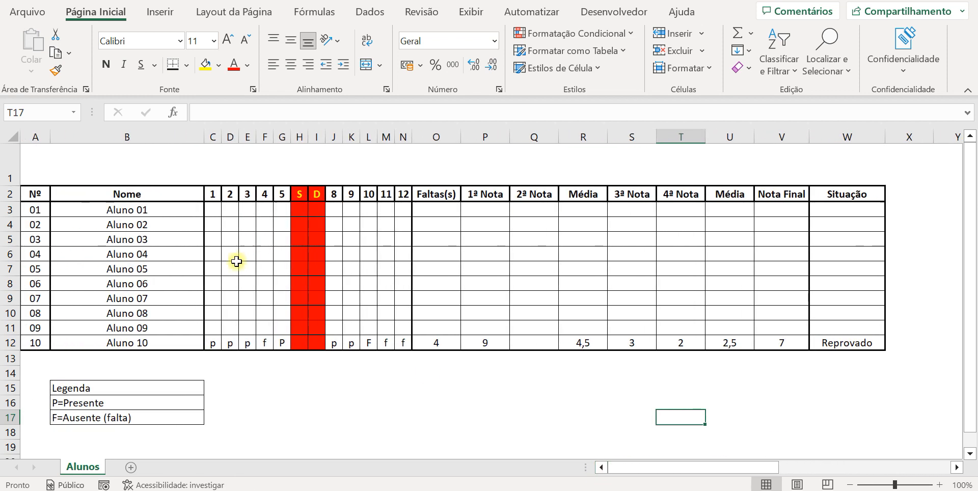
click(212, 211)
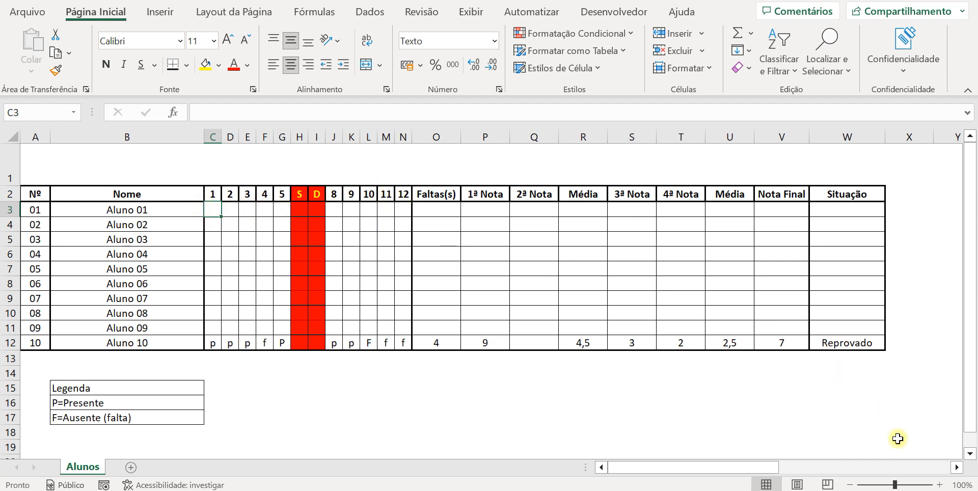
Step: Start an OU formula with empty parentheses in cell X3, beside Aluno 01's Situação cell
click(958, 467)
click(958, 468)
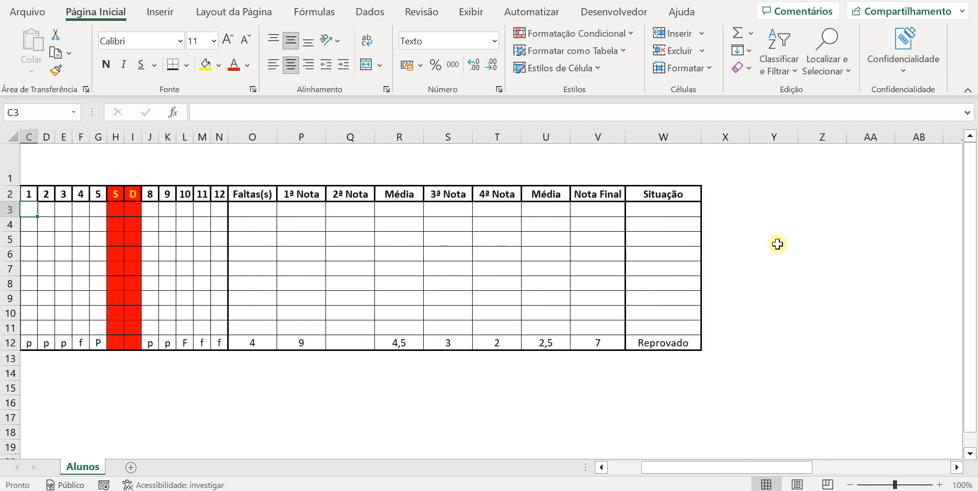
click(730, 210)
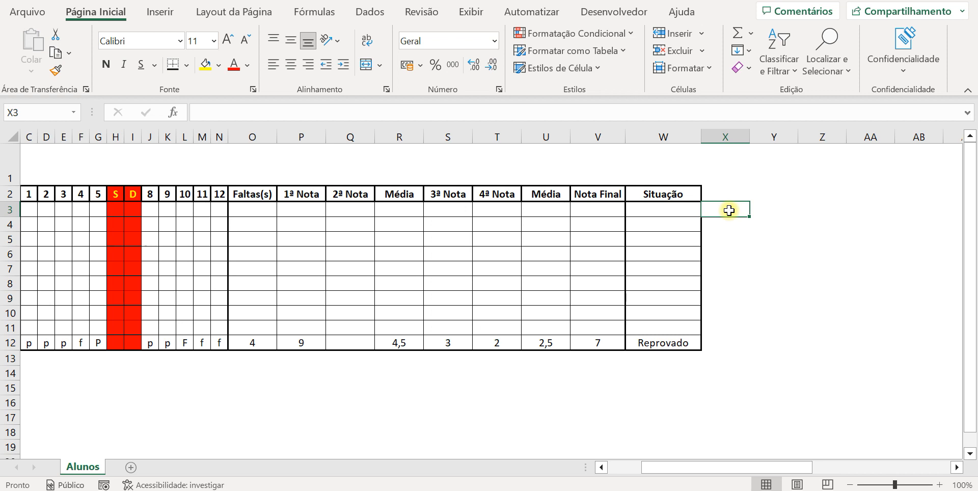
text(=)
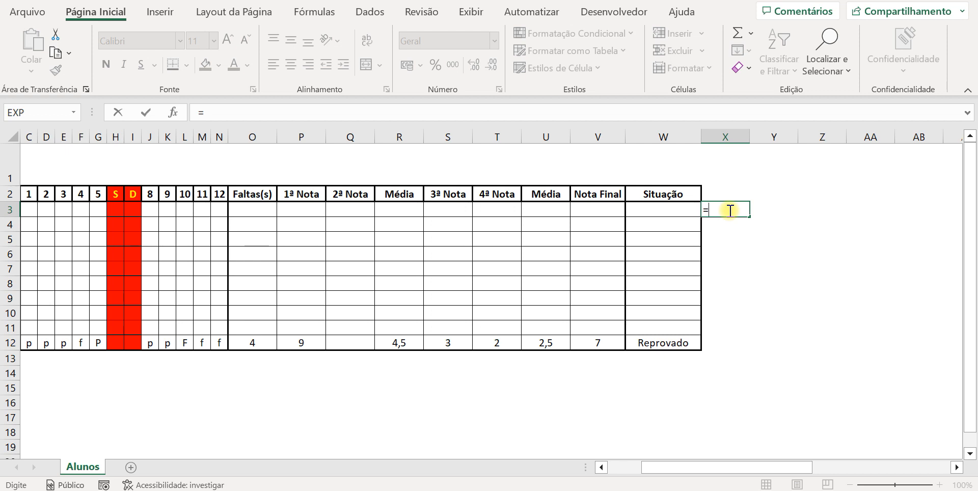
text(ou)
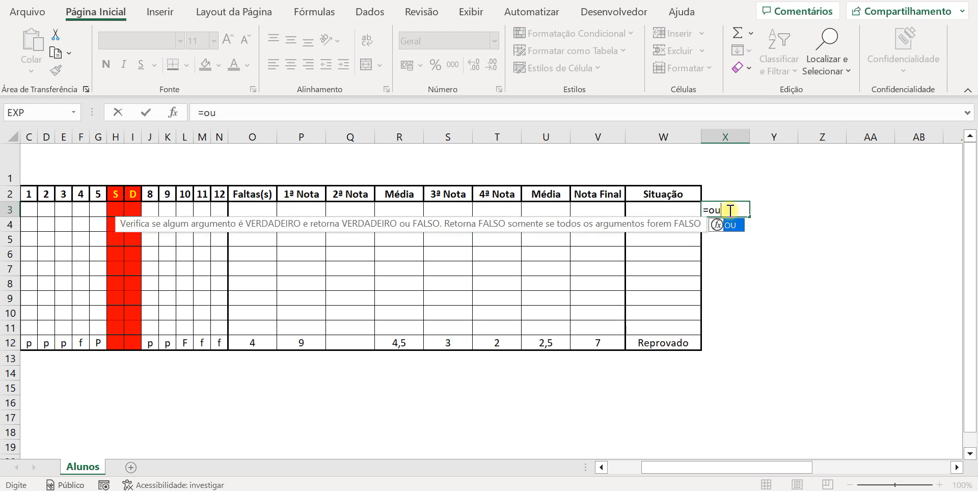
text(()
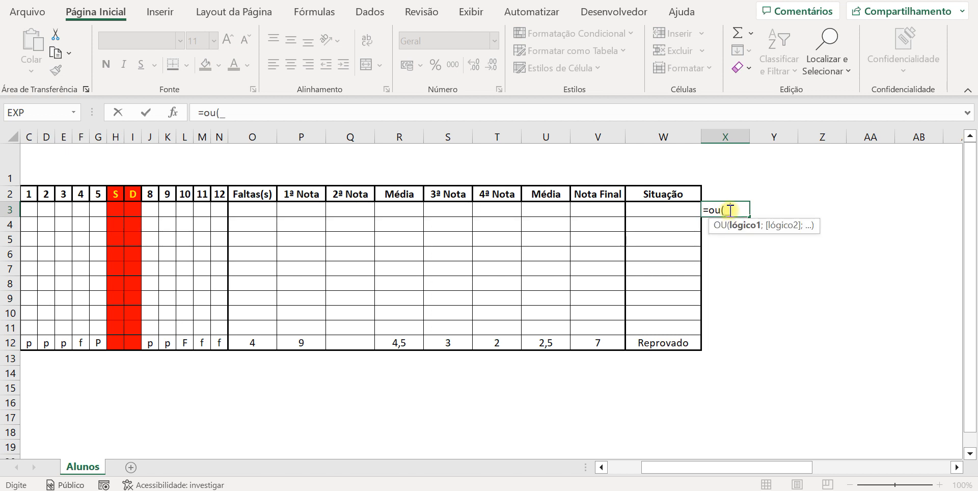
text())
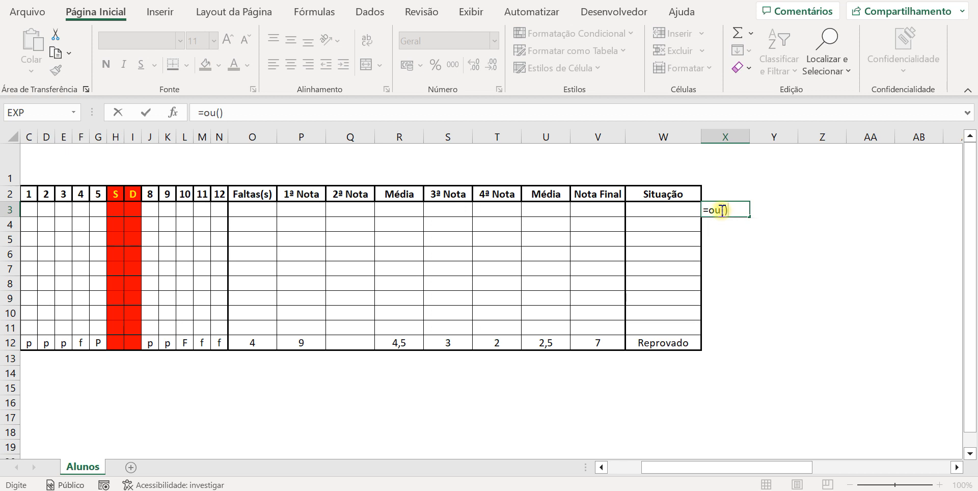
click(725, 210)
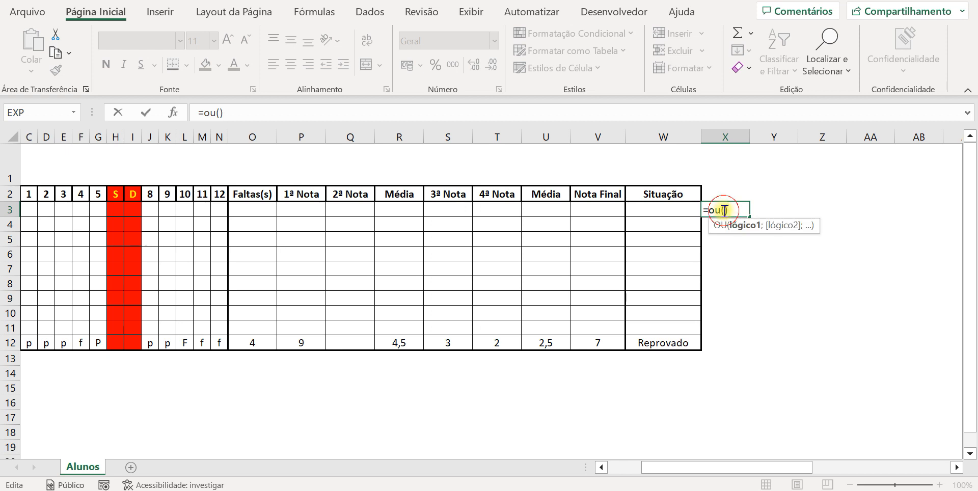
Step: Add C3="P" as the first logical test of the OU formula in X3
click(601, 467)
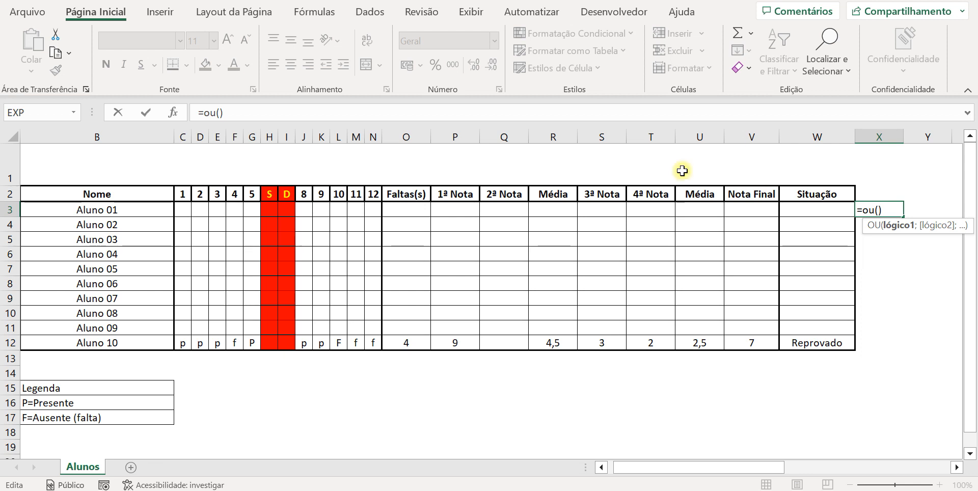
click(184, 207)
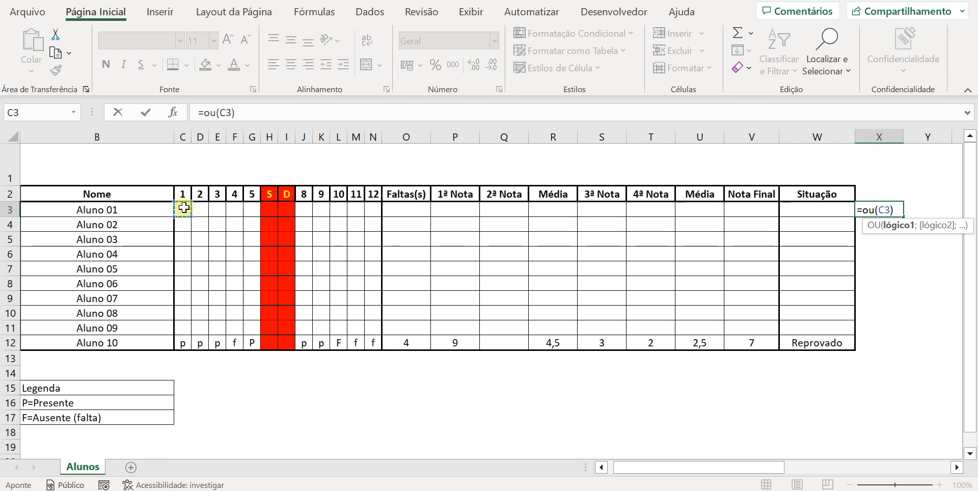
text(=)
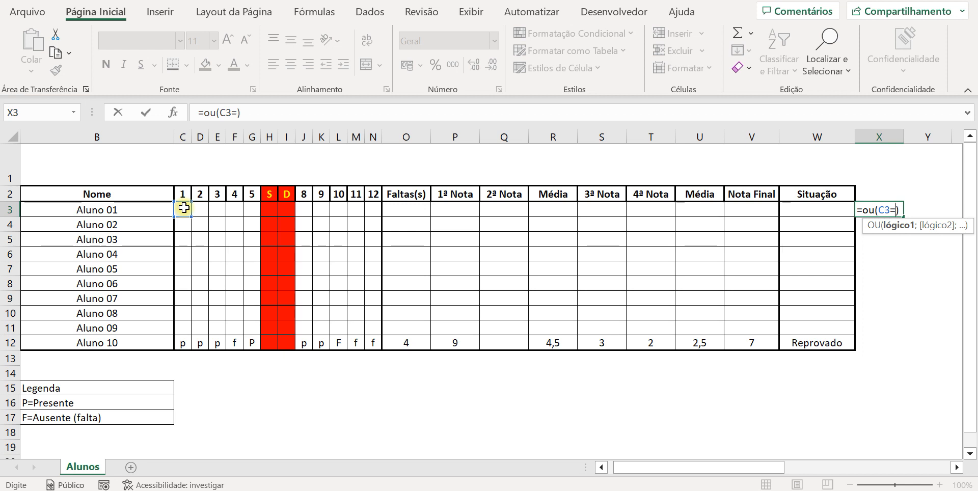
text("P")
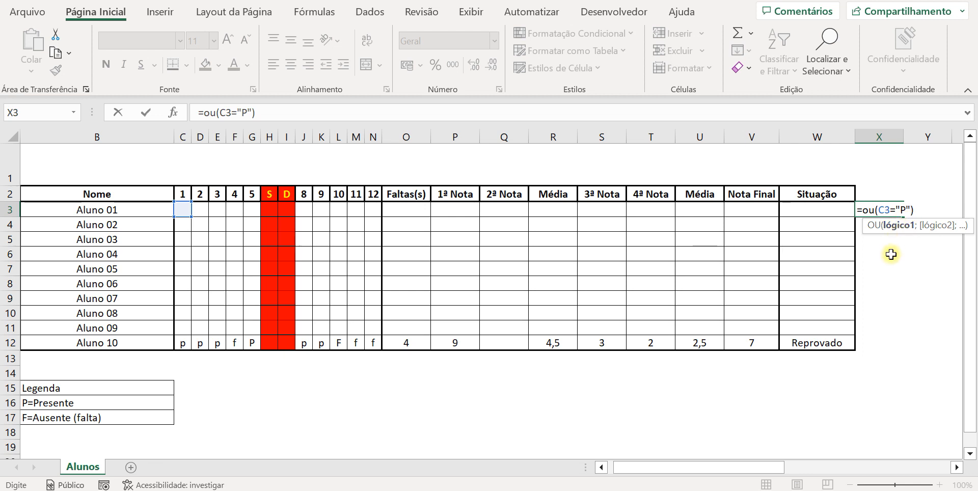
Step: Add C3=F" as the second logical test of the OU formula in X3 and try to commit it
text(;)
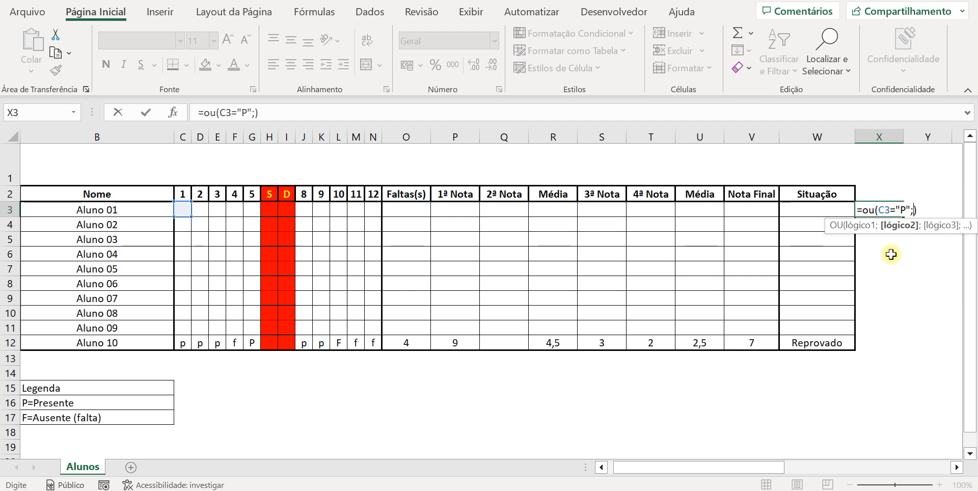
text(C3)
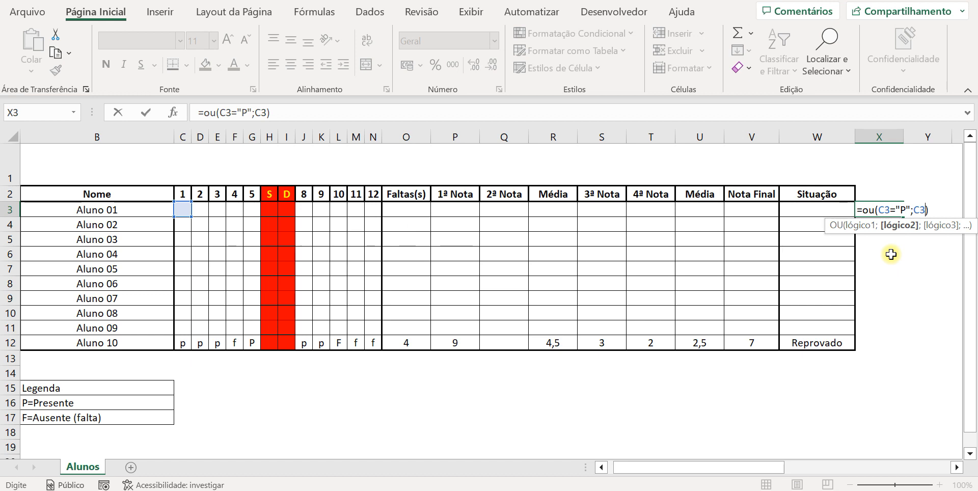
text(=F")
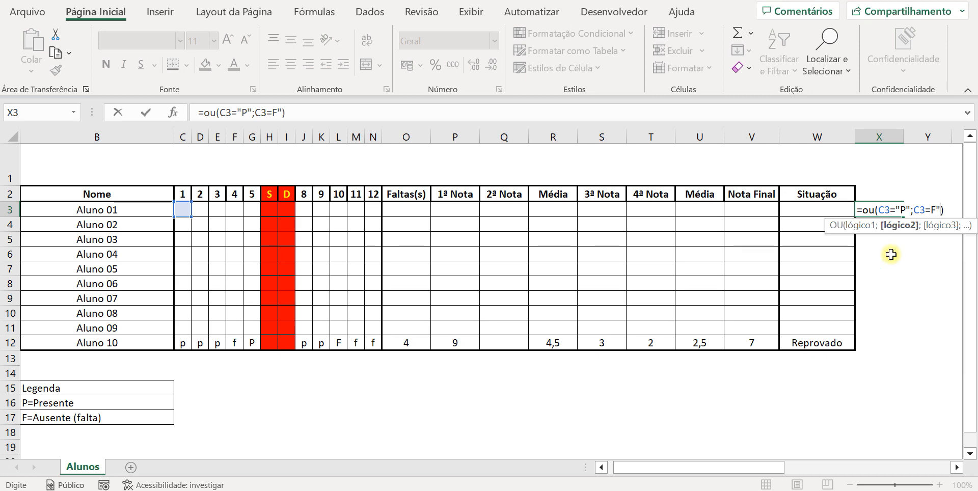
key(Return)
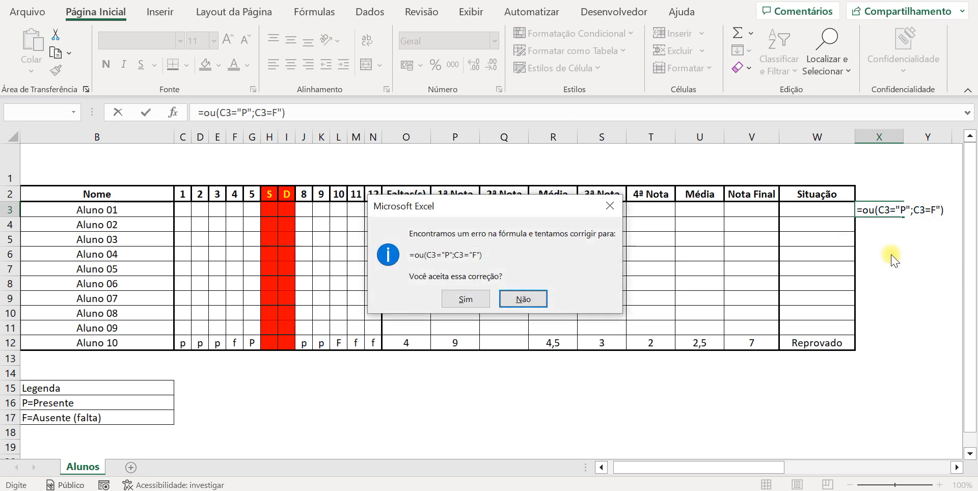
Step: Reject the suggested correction, fix the second test to C3="F" and commit =OU(C3="P";C3="F") in X3
click(610, 205)
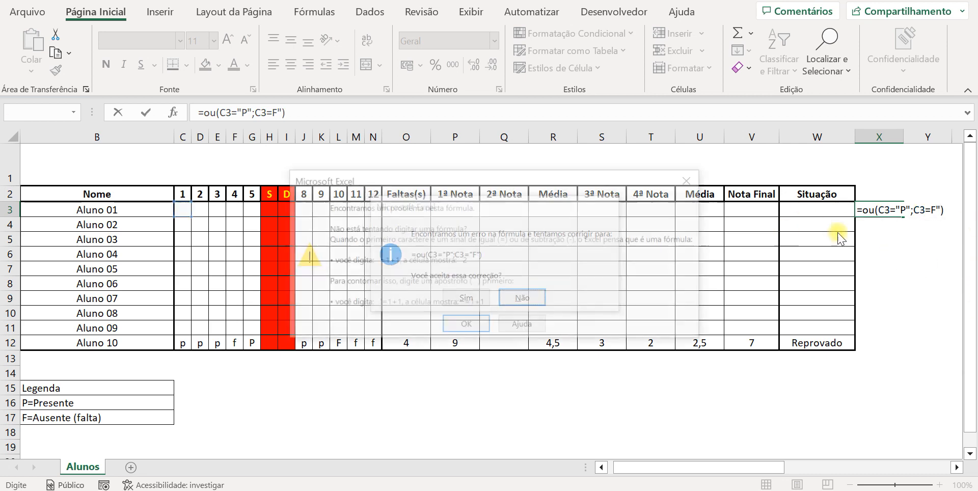
click(692, 179)
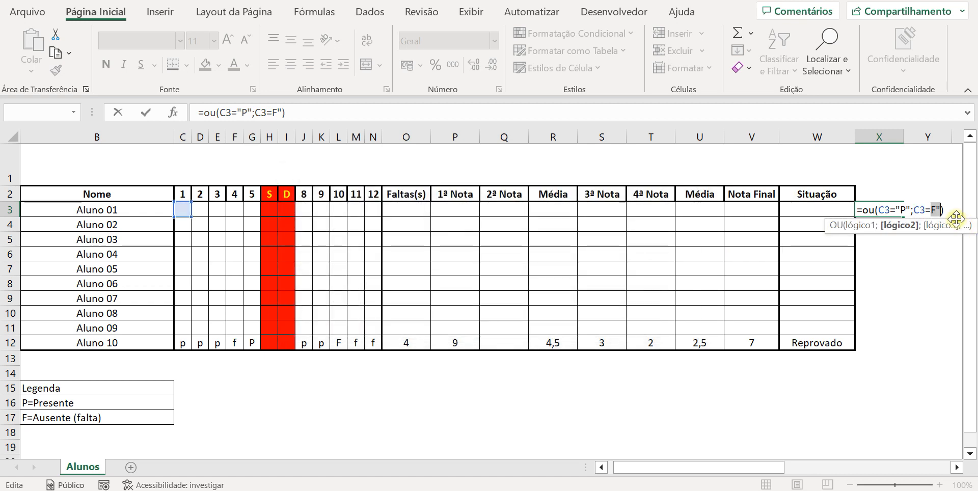
click(932, 205)
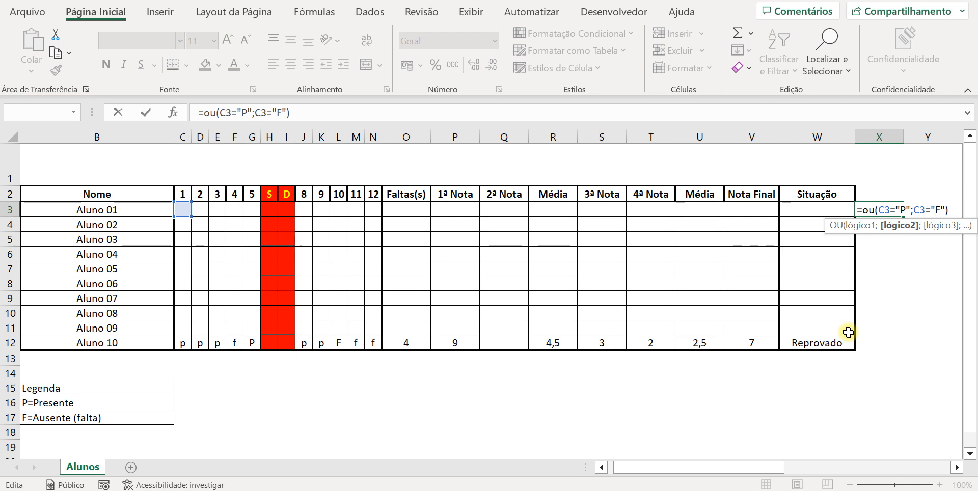
click(955, 468)
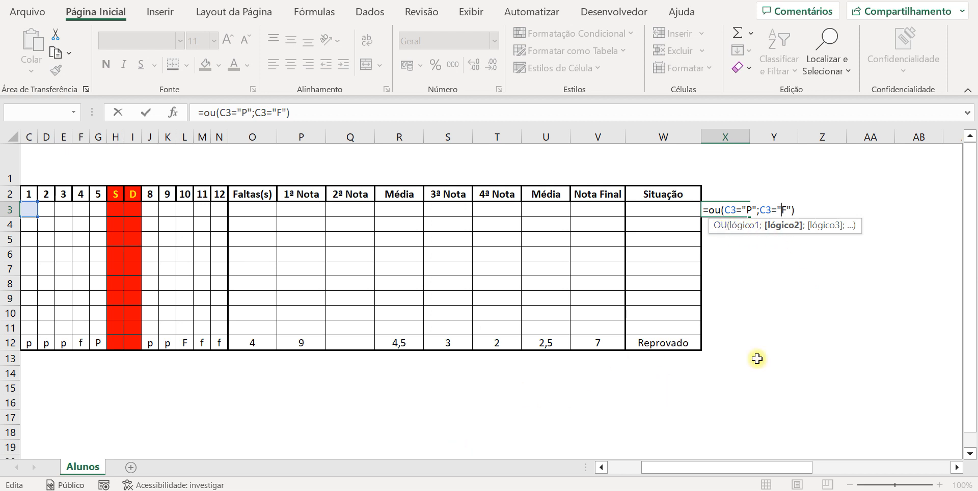
drag(668, 466, 626, 478)
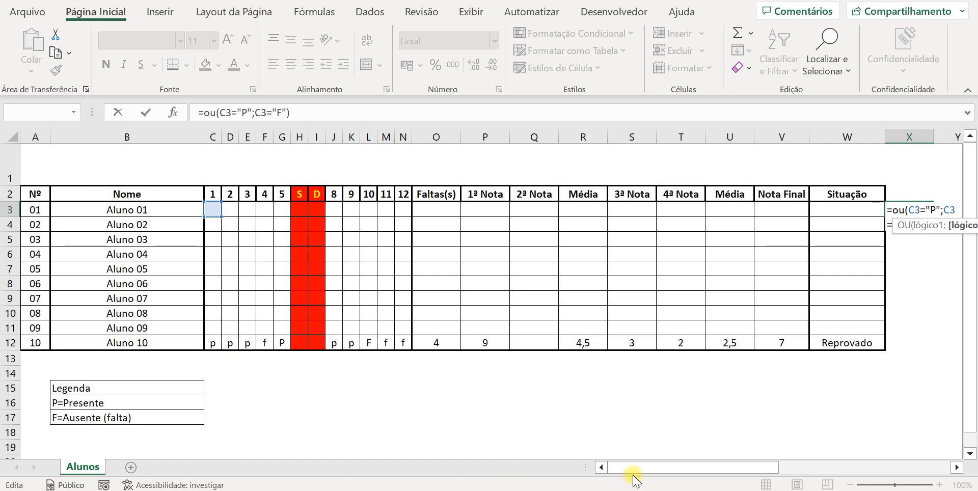
drag(649, 466, 692, 473)
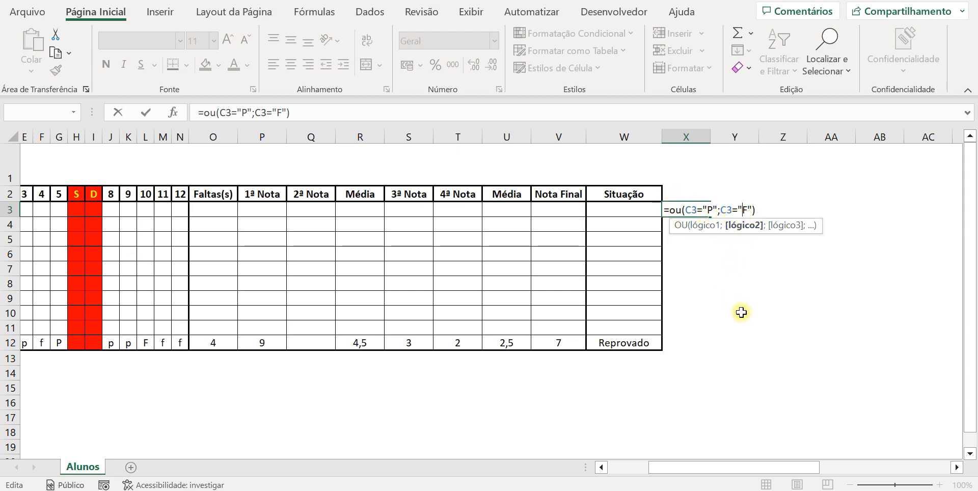
click(146, 112)
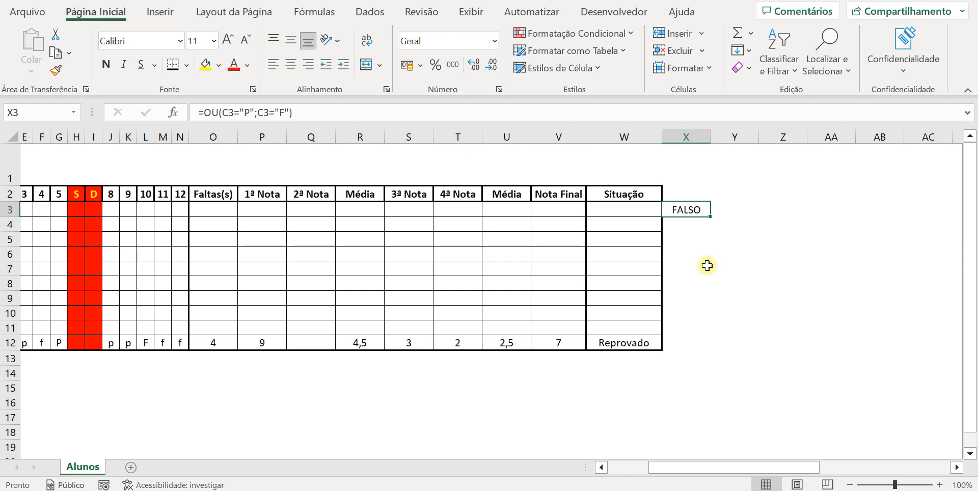
Step: Enter p for Aluno 01's day 1 in C3 and widen column X to fit the formula result
drag(721, 468, 668, 468)
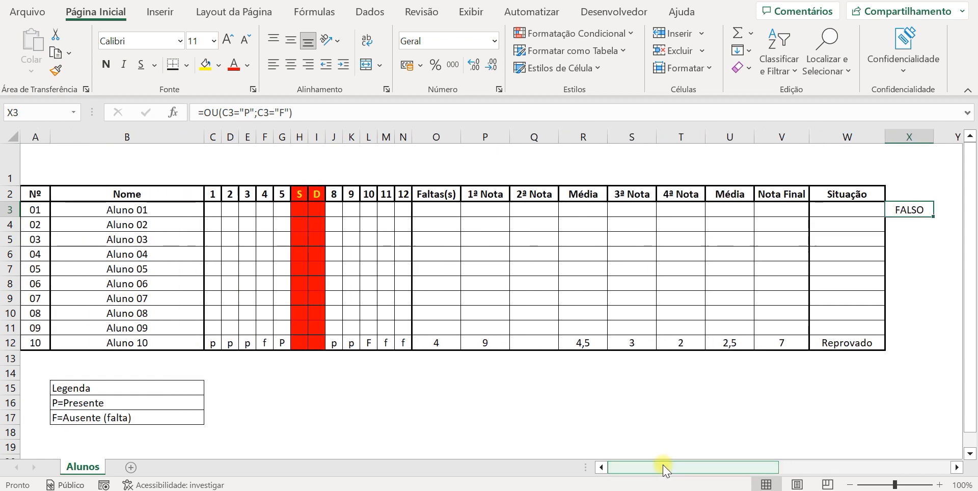
click(217, 210)
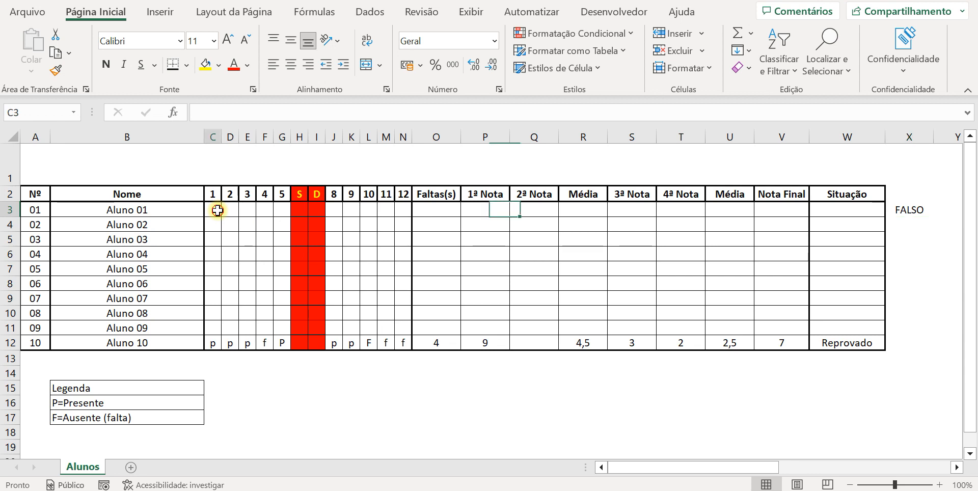
text(p)
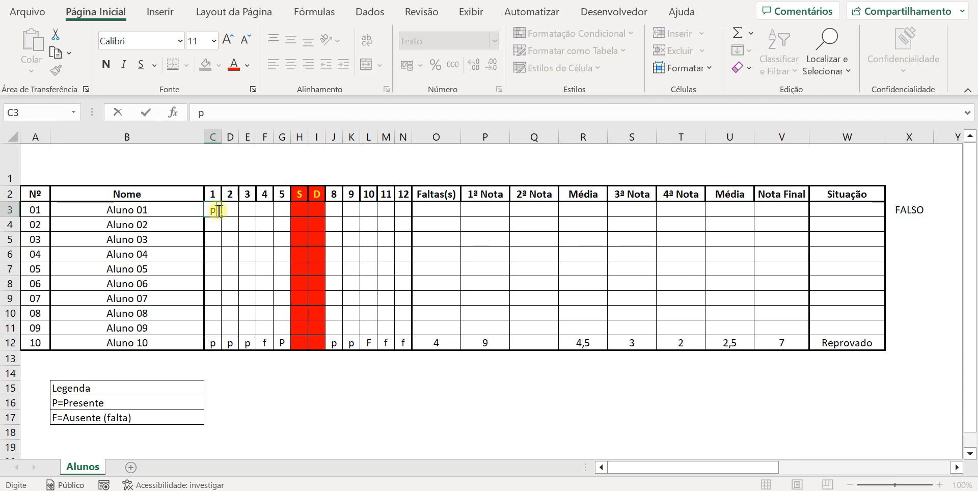
key(Tab)
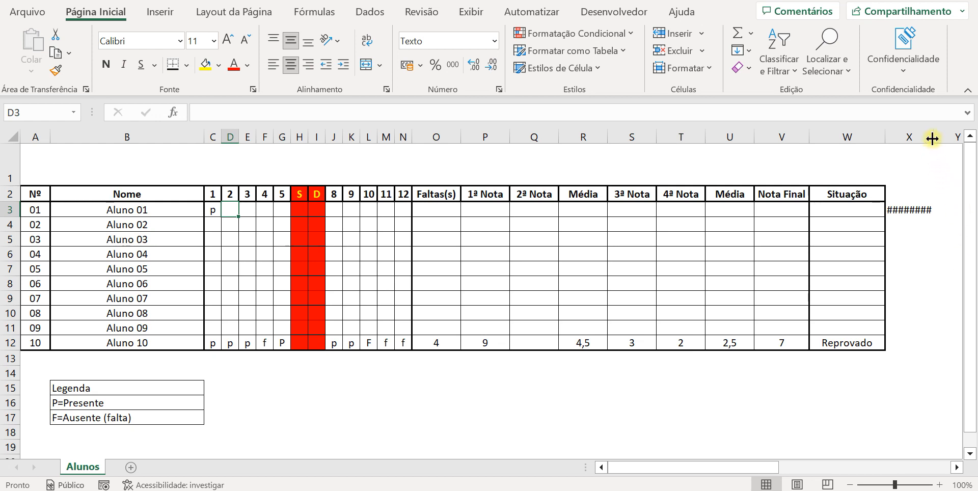
drag(935, 136, 955, 137)
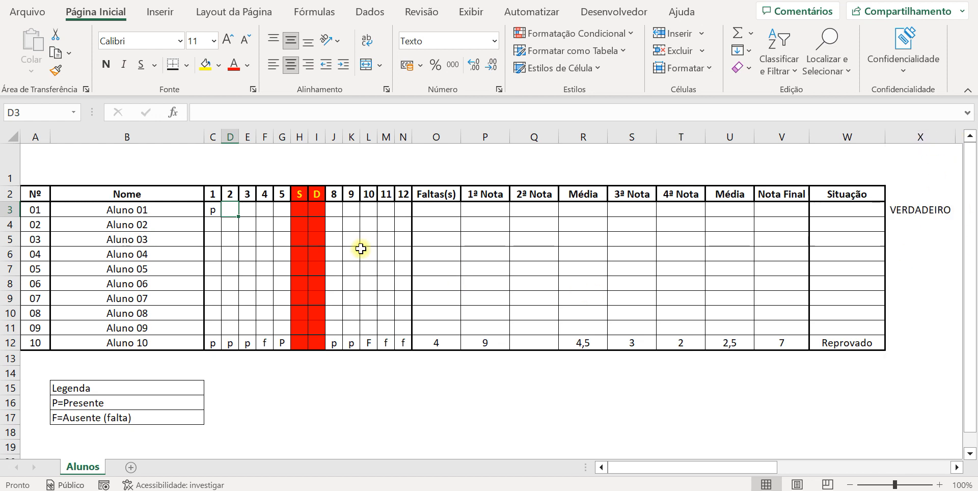
Step: Replace Aluno 01's day 1 mark in C3 with lowercase f and then with uppercase F to test the formula
click(213, 209)
text(f)
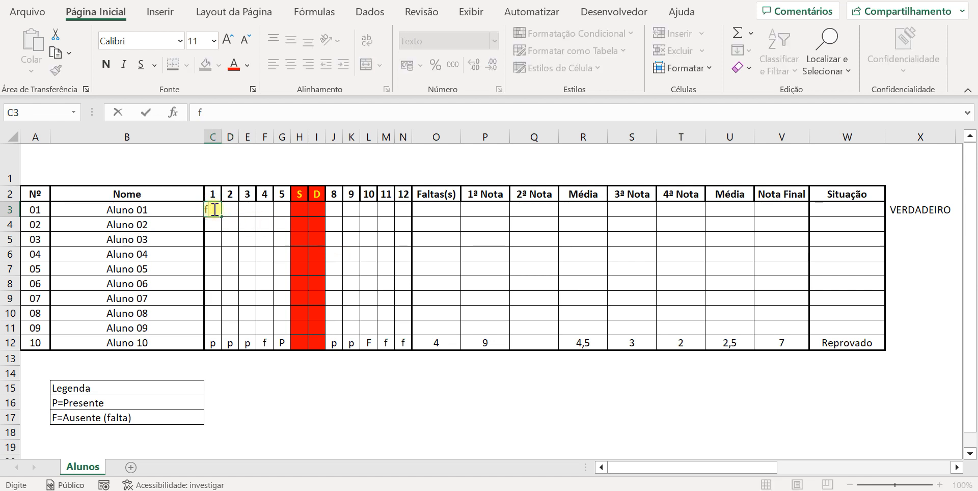
click(293, 433)
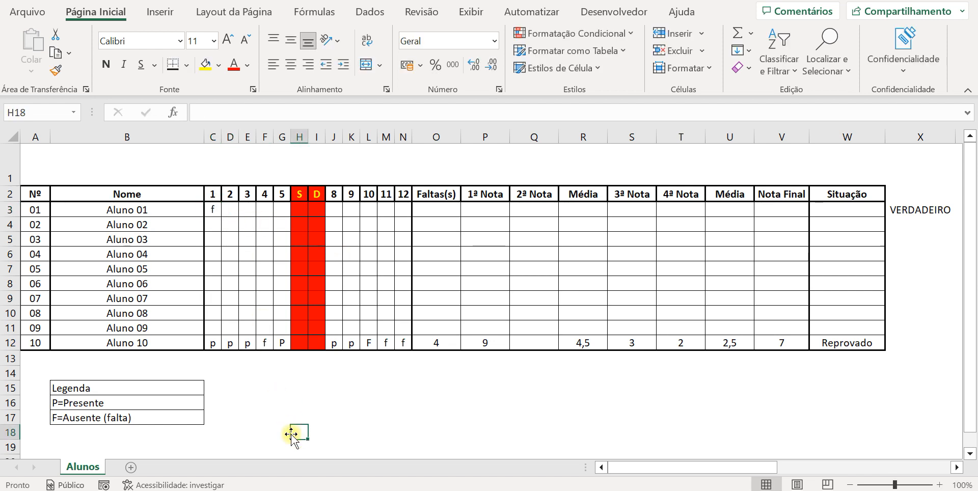
click(212, 208)
text(F)
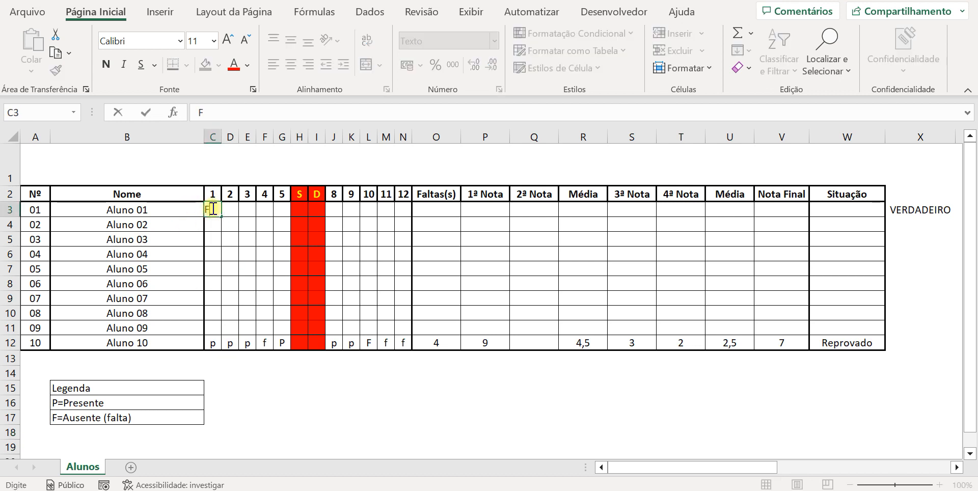
click(317, 402)
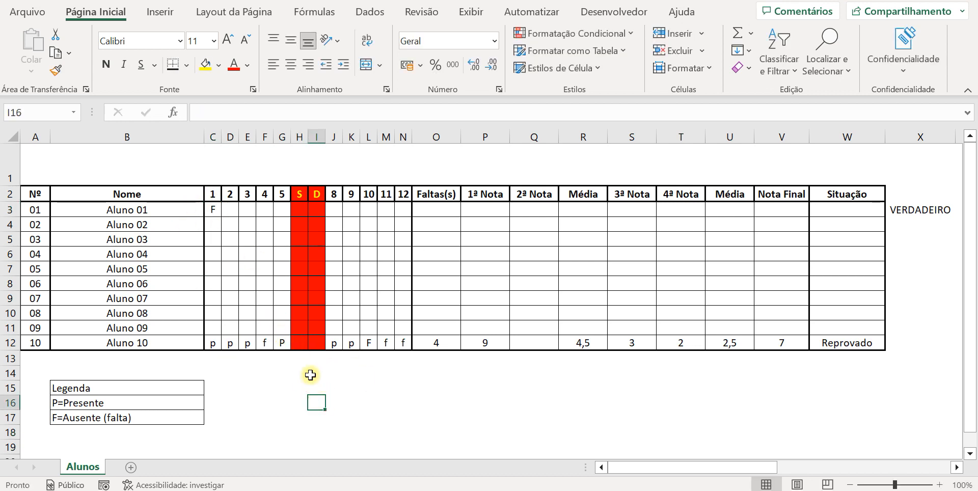
click(212, 210)
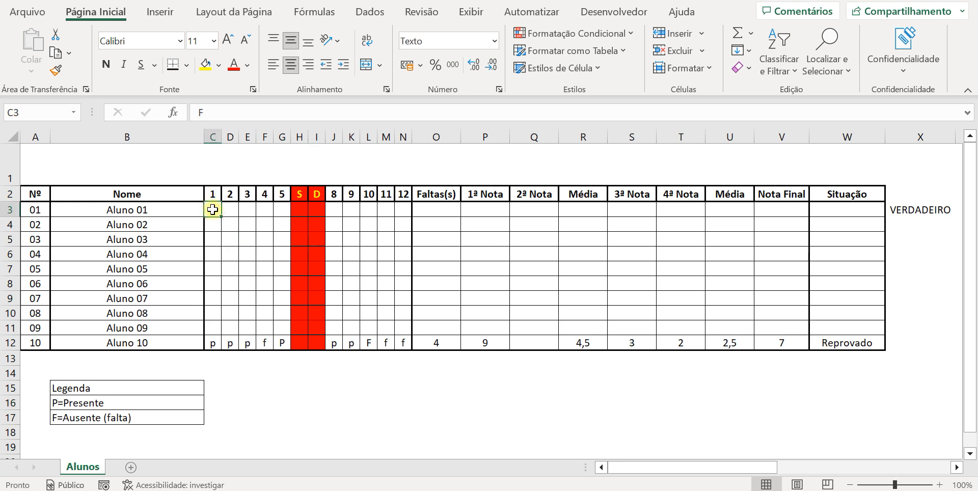
Step: Test the formula with 0 as Aluno 01's day 1 mark in C3, and clear that cell
text(0)
click(300, 399)
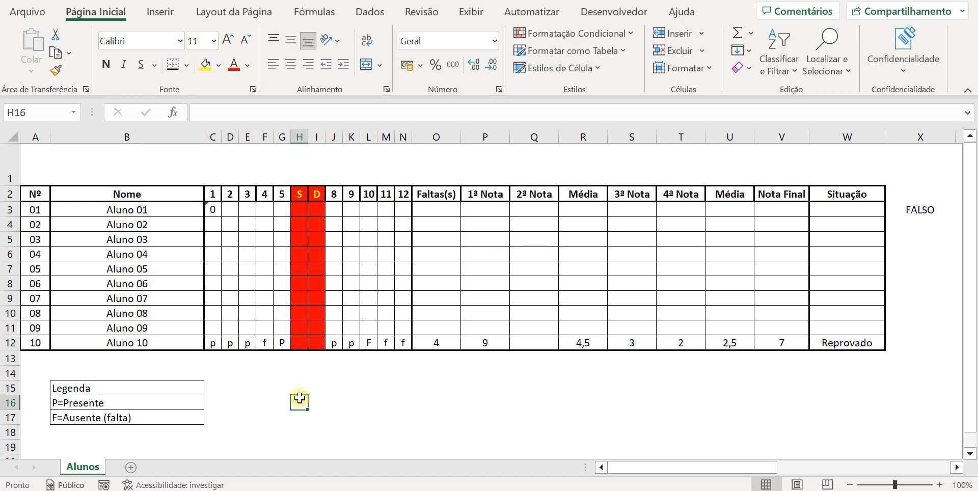
click(215, 211)
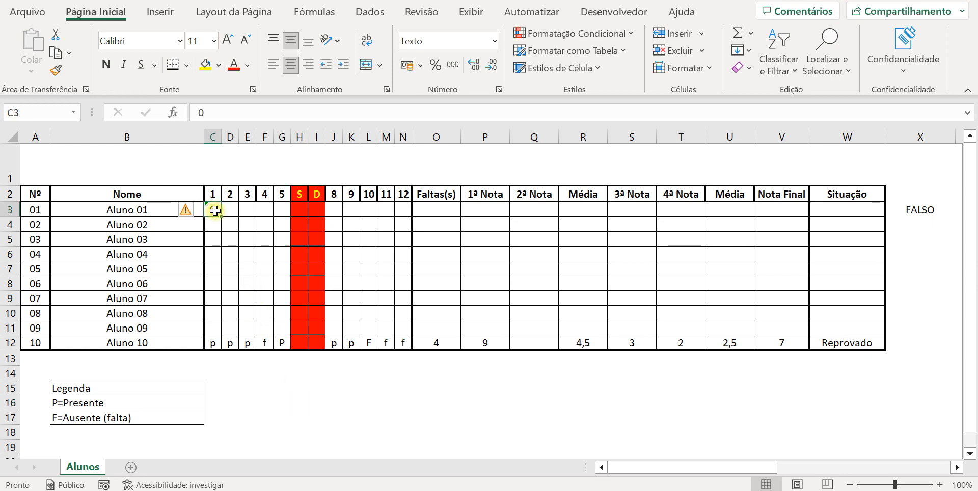
key(Delete)
click(270, 417)
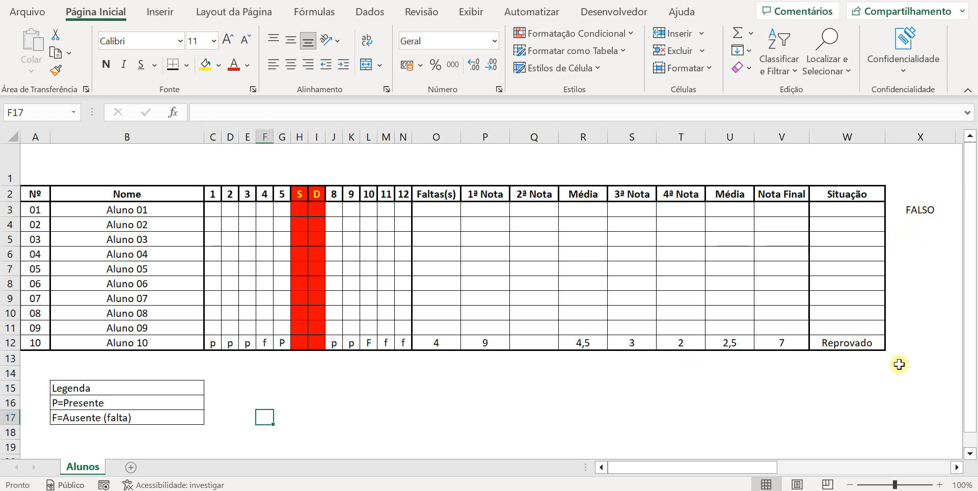
Step: Narrow columns X through AG to one uniform column width for the validation formulas
click(956, 467)
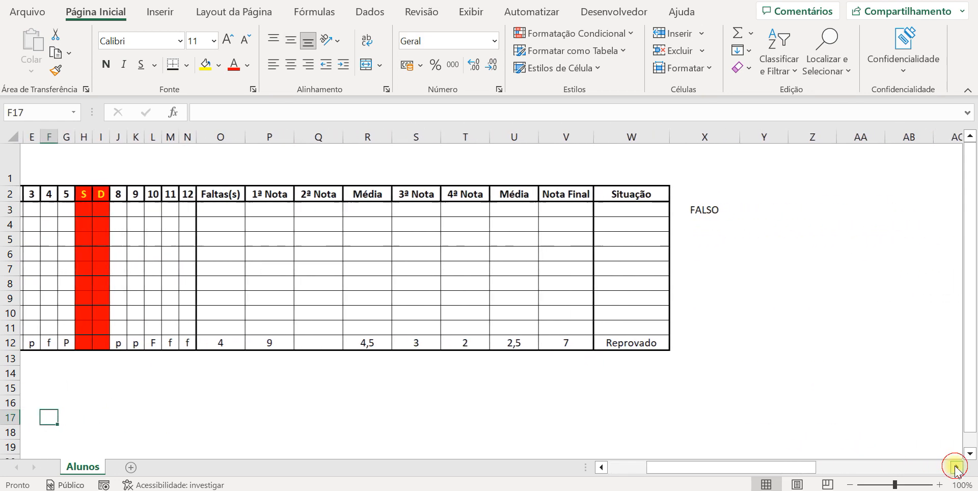
click(956, 467)
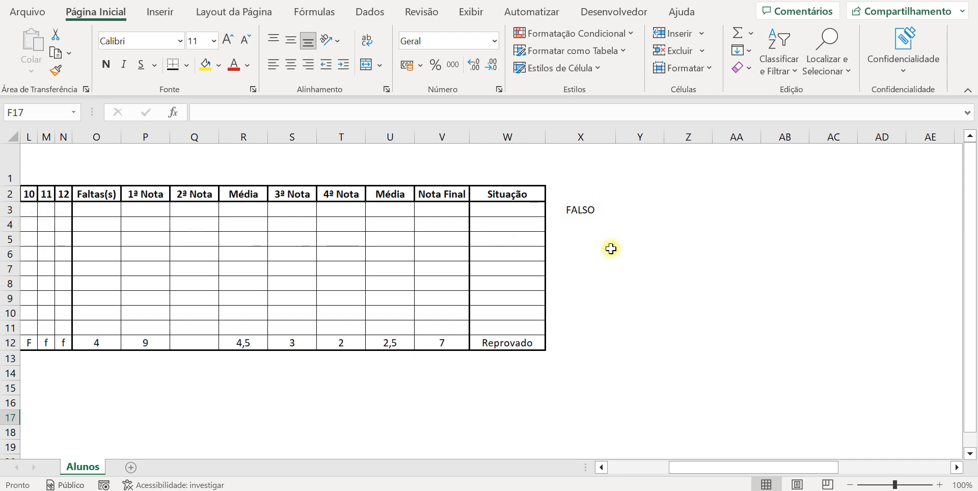
click(580, 212)
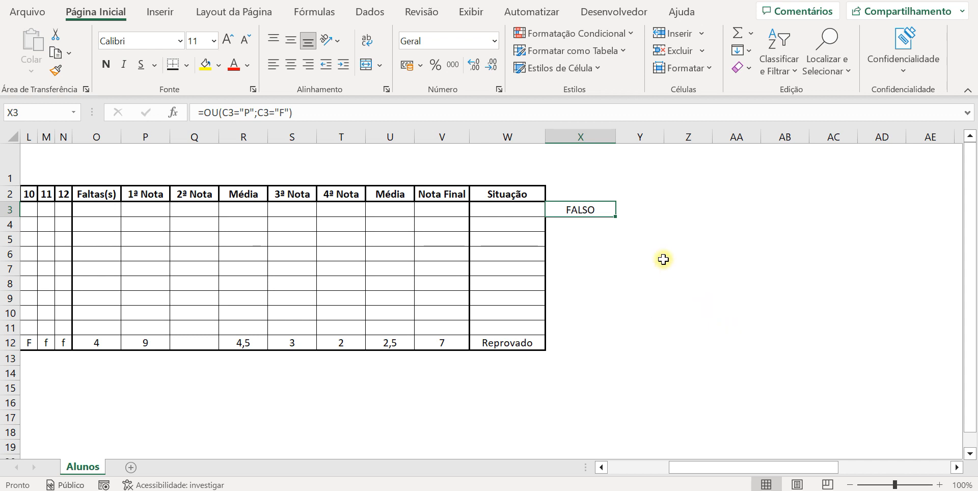
click(565, 186)
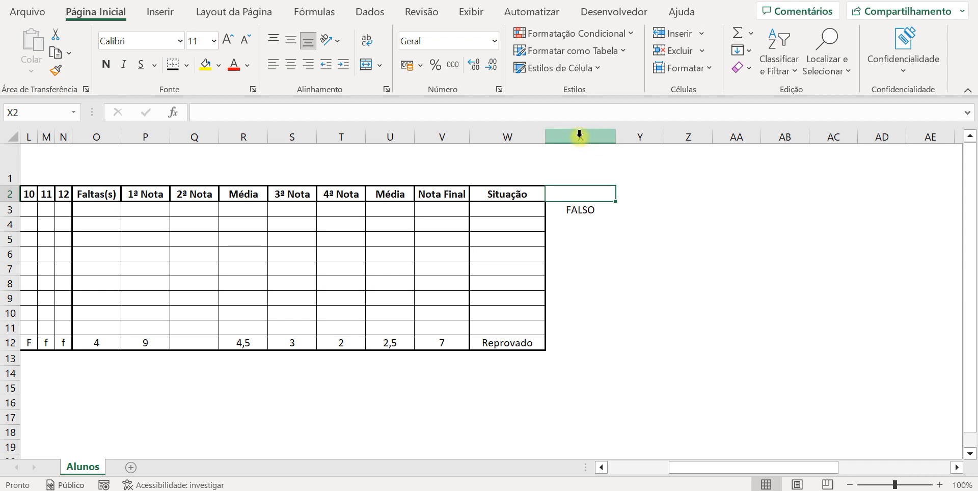
drag(580, 134, 844, 156)
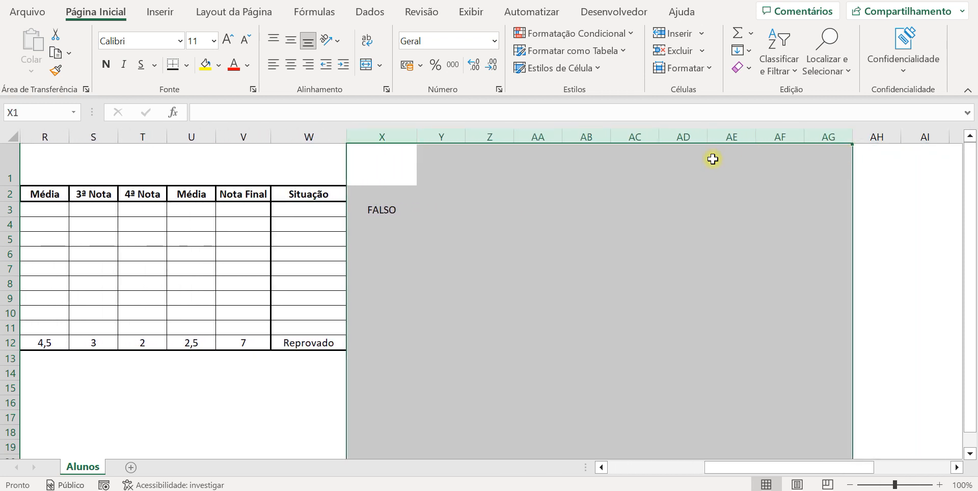
right_click(393, 136)
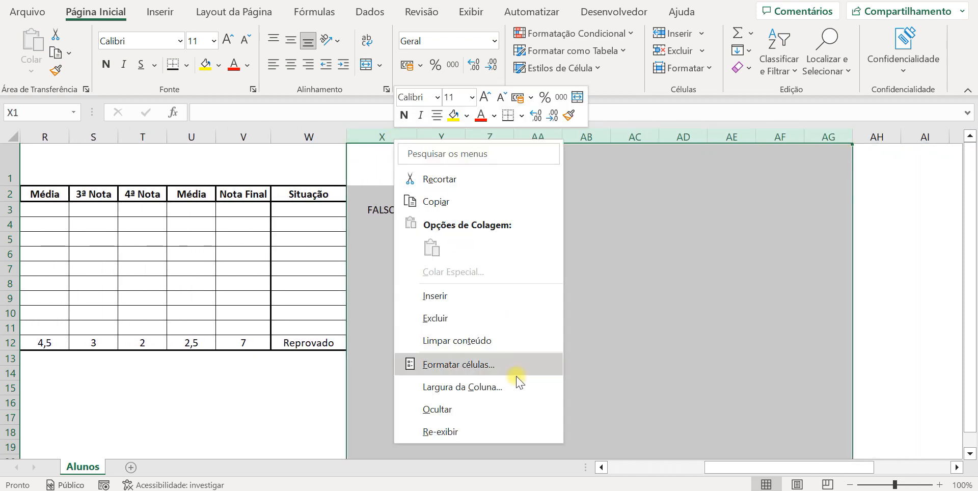
click(444, 388)
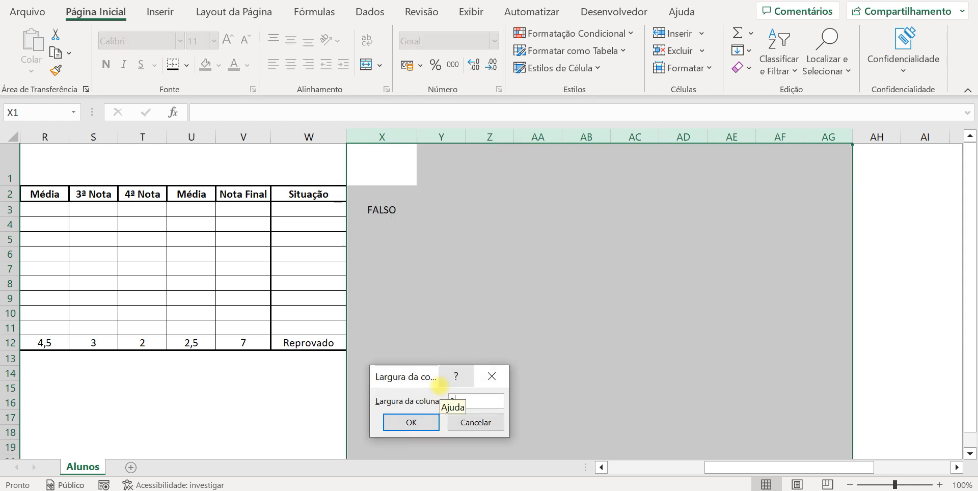
click(399, 422)
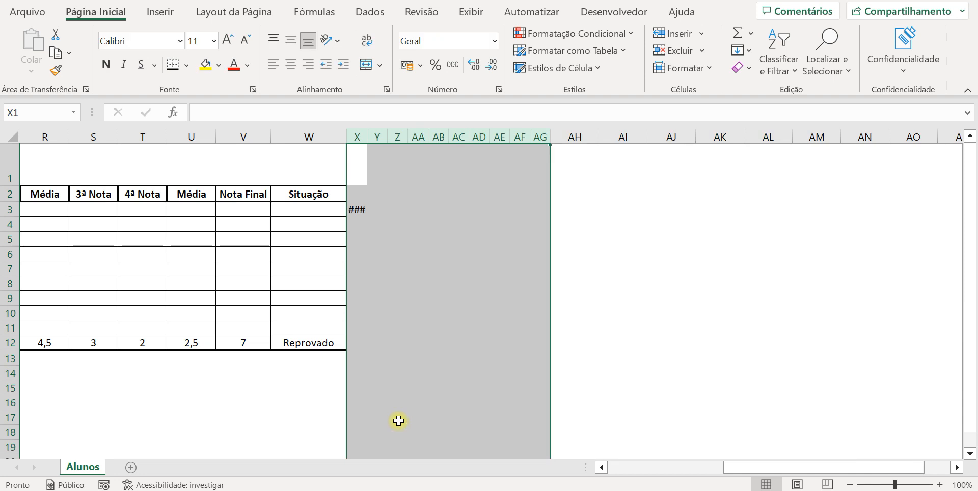
click(412, 237)
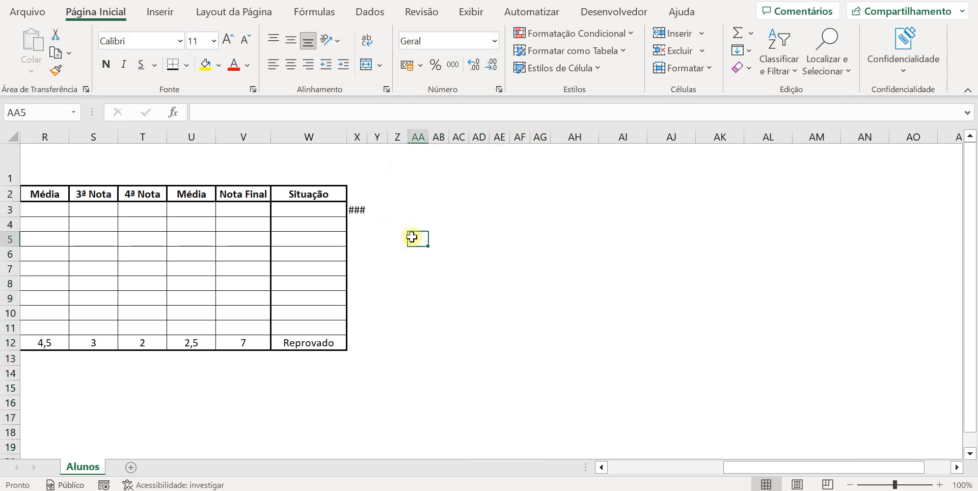
Step: Fill the OU formula from X3 across row 3 to AG3 and check the copy in Y3
click(364, 209)
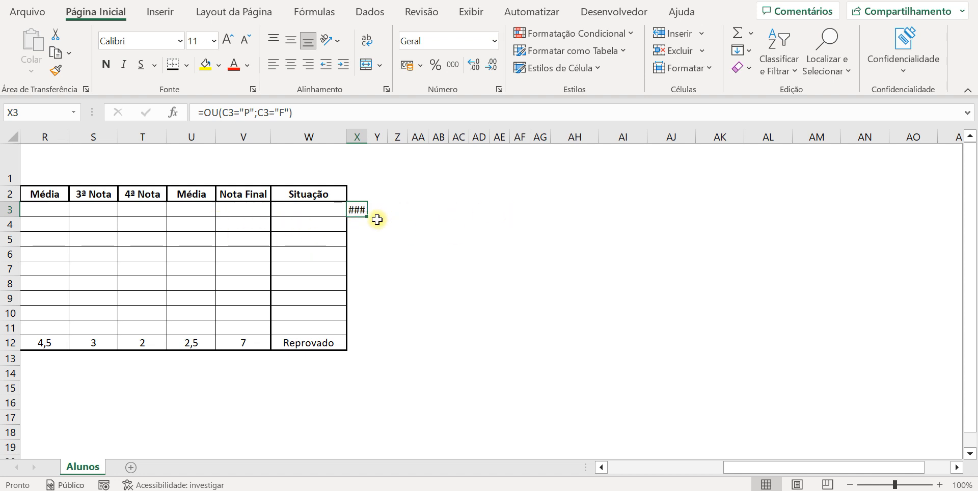
drag(367, 217, 549, 204)
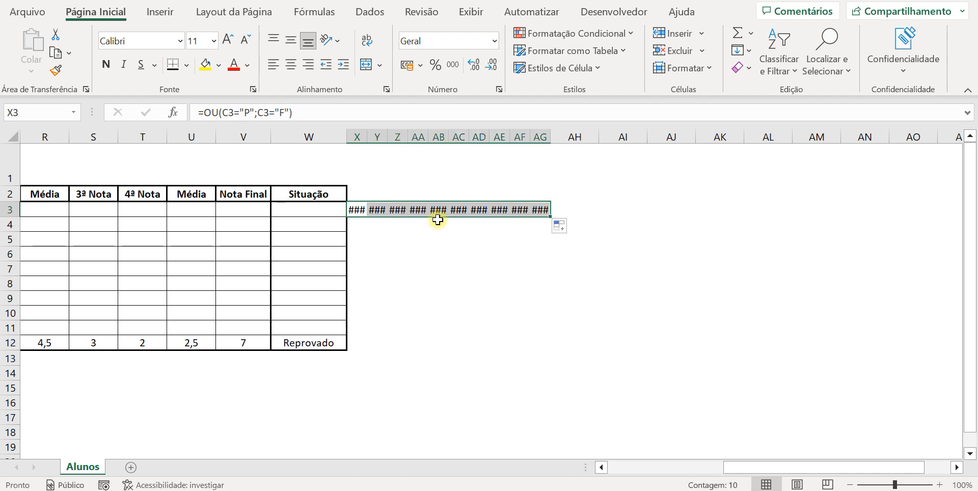
click(380, 210)
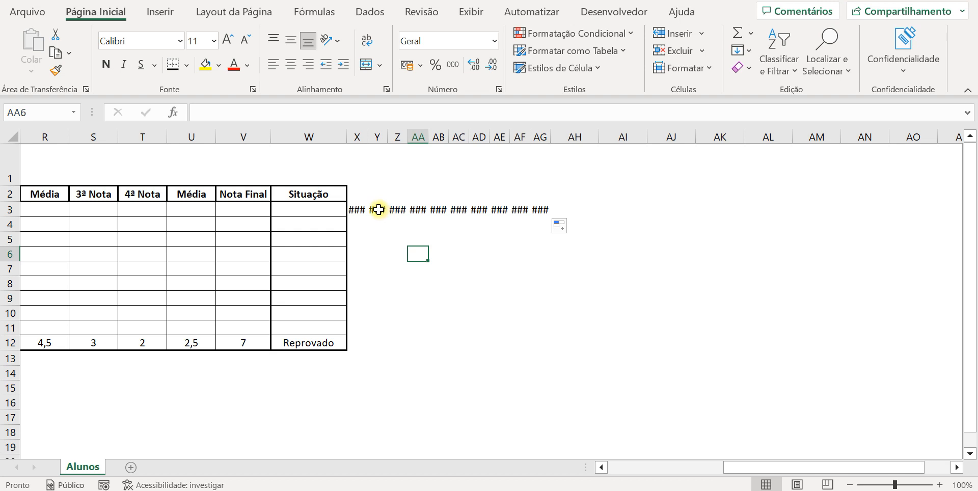
Step: Change the formula in AC3 to =OU(J3="P";J3="F") so it skips the red weekend columns
drag(600, 468, 602, 467)
click(602, 467)
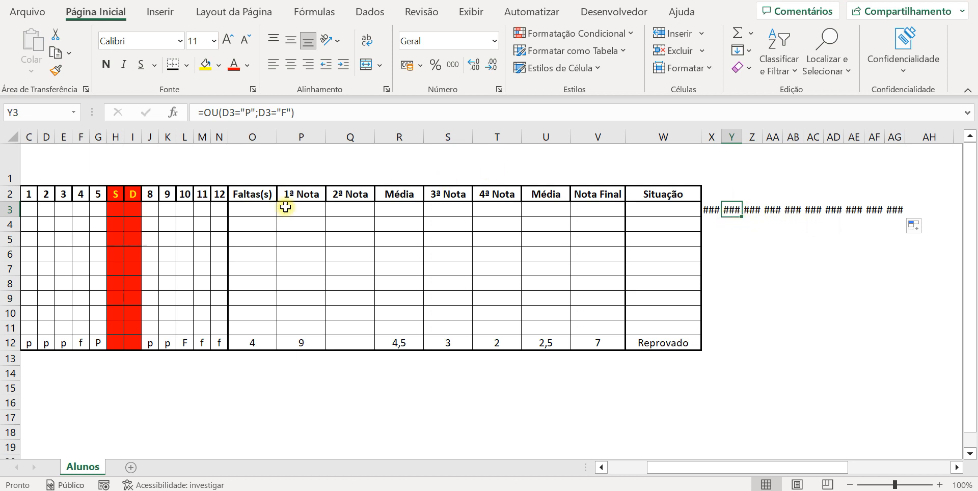
click(115, 209)
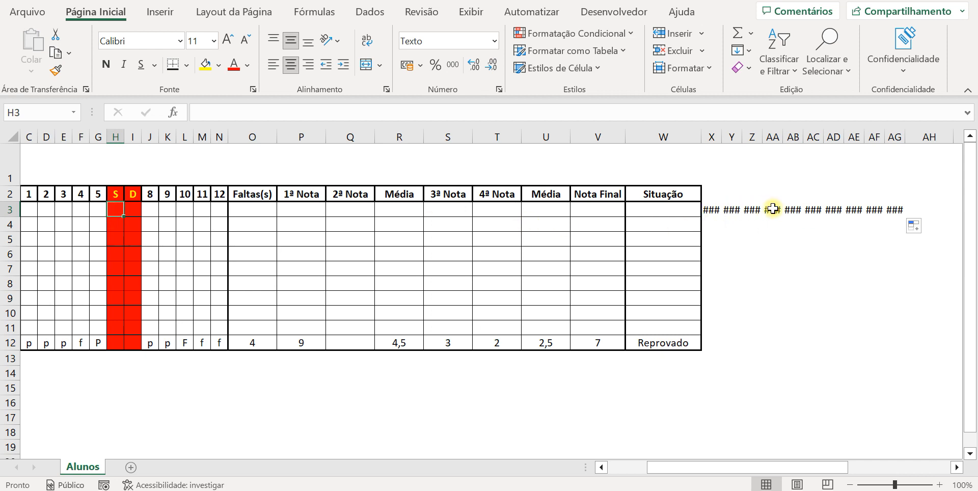
click(815, 212)
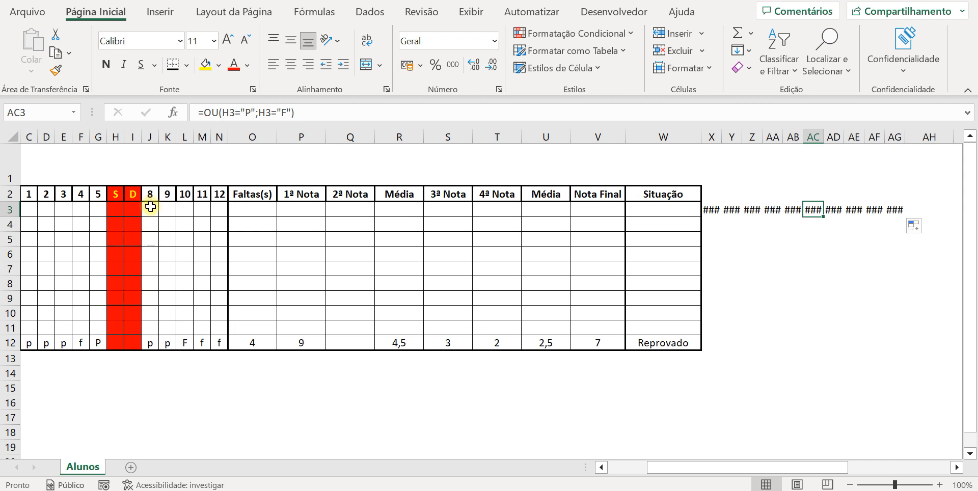
click(230, 112)
double_click(230, 112)
text(J3)
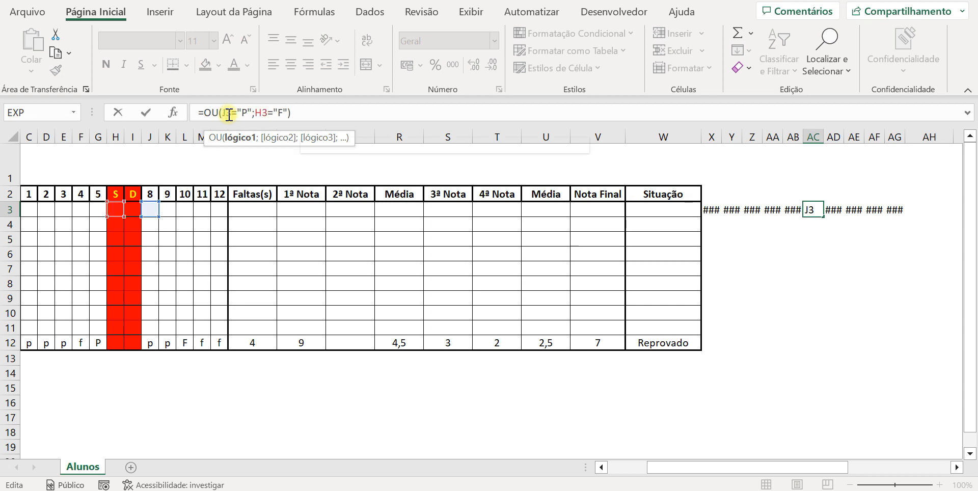
double_click(263, 113)
text(J3)
click(263, 115)
key(BackSpace)
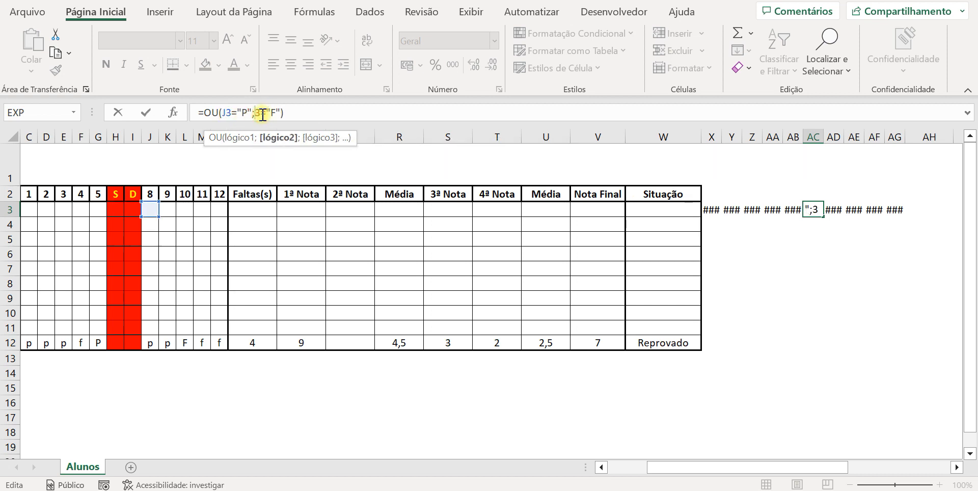
text(J)
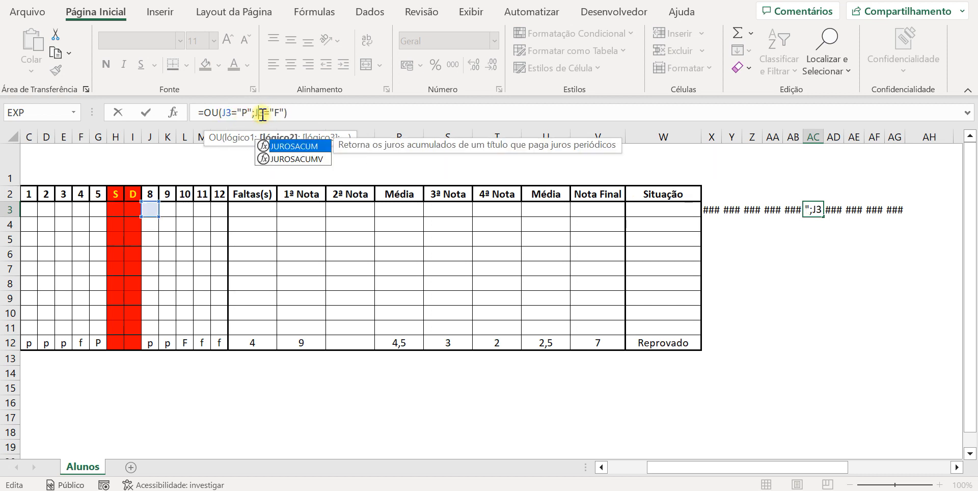
click(143, 113)
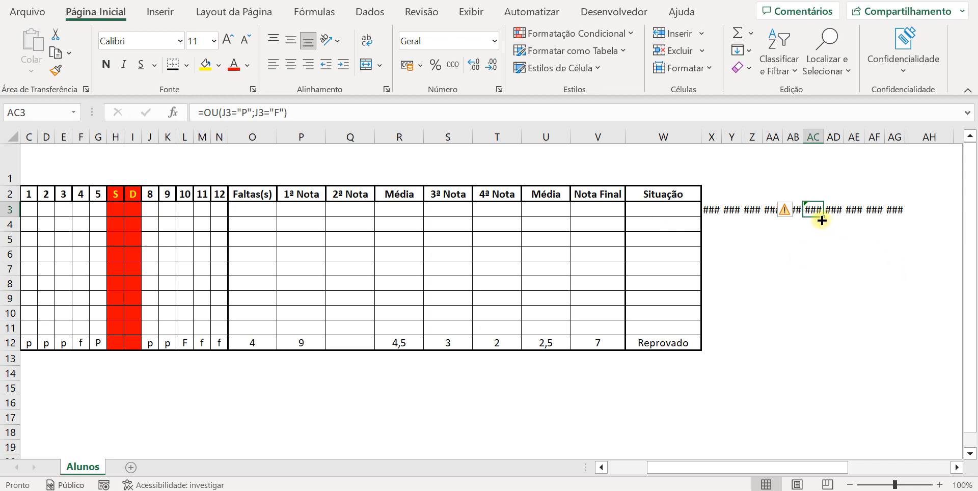
Step: Fill the corrected AC3 formula across to AG3 and check the cell references in the copies
drag(827, 219, 896, 223)
click(834, 254)
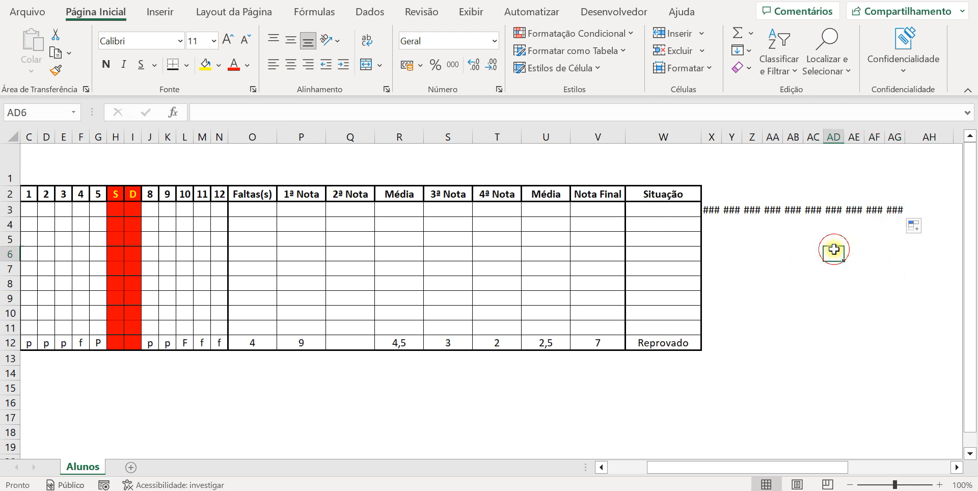
click(818, 210)
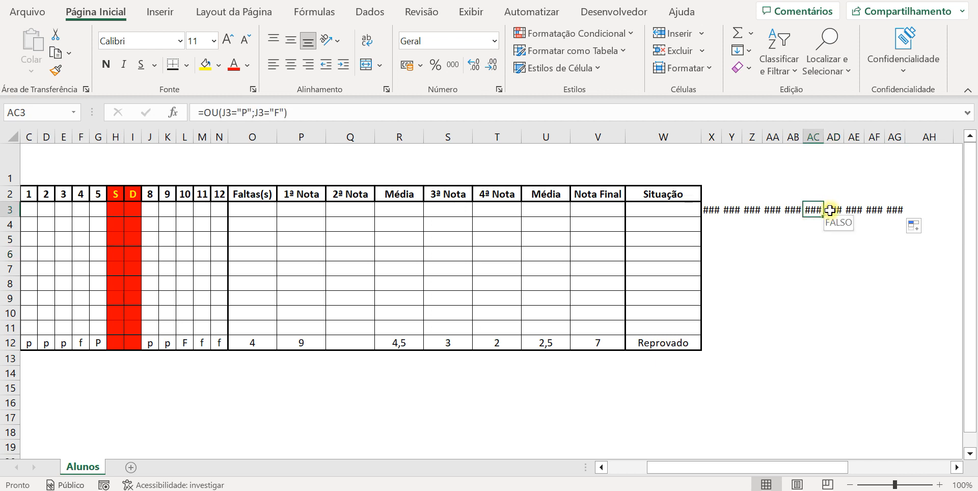
click(837, 210)
click(856, 210)
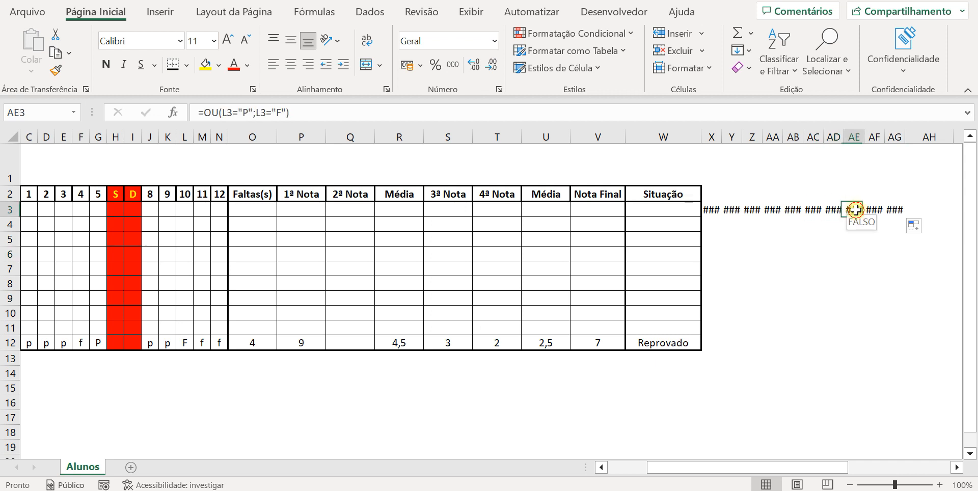
click(875, 210)
click(900, 209)
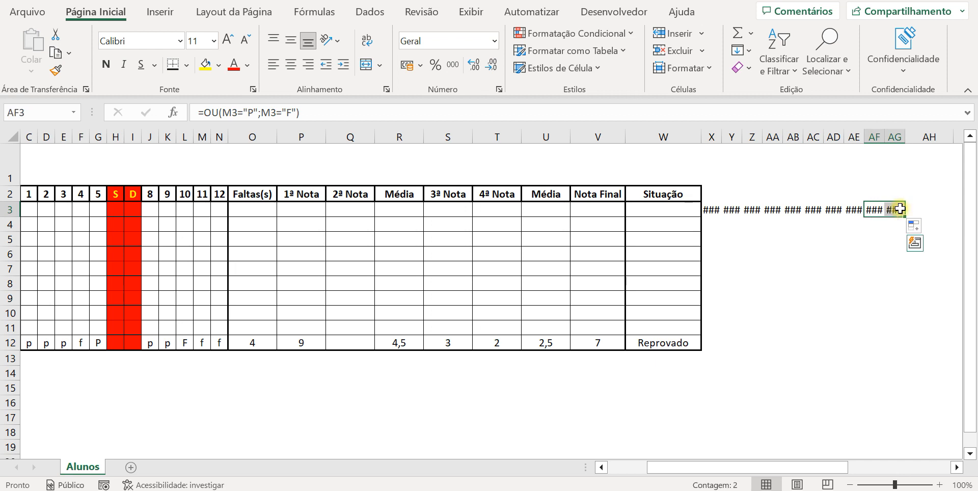